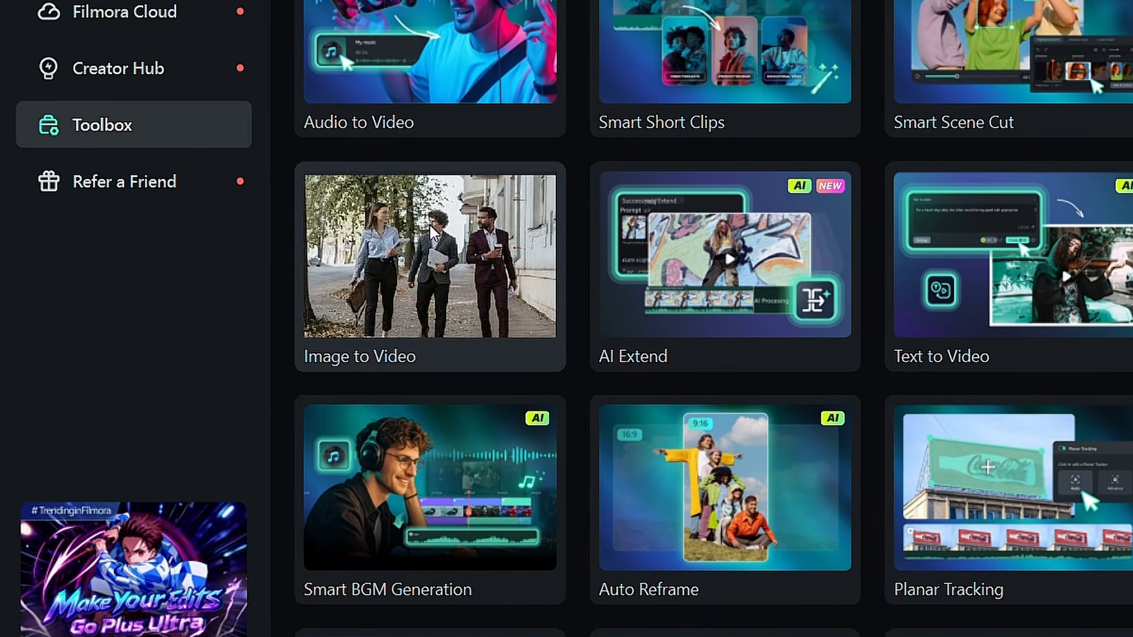
Start an Image to Video generation with the Veo 3 model and add the clownfish image as its reference
left_click(436, 229)
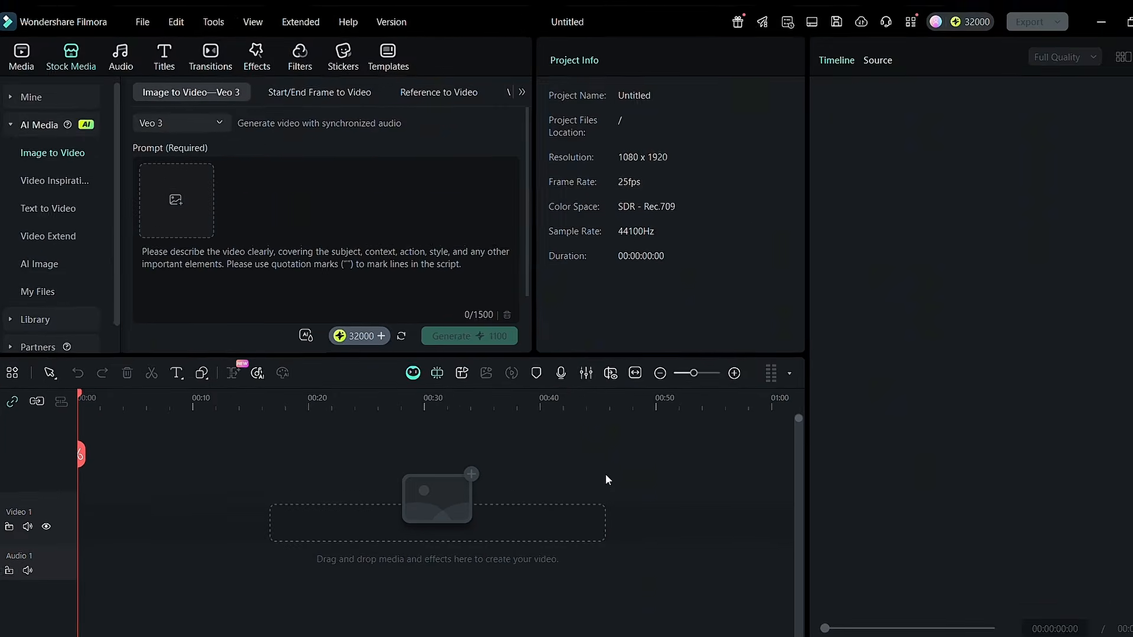
left_click(222, 118)
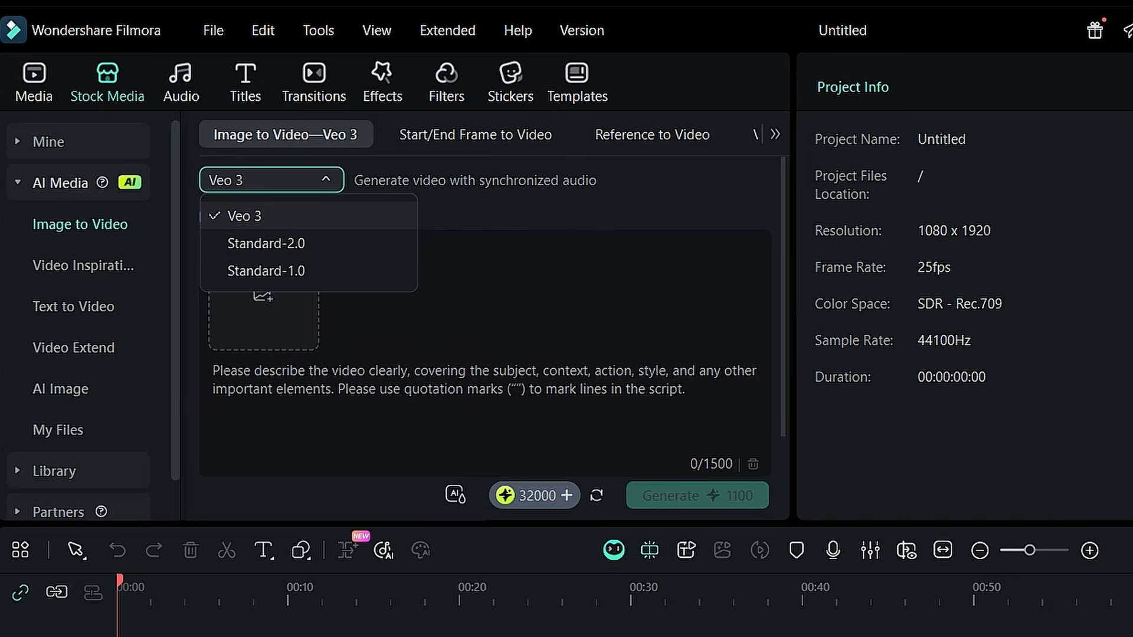
left_click(268, 217)
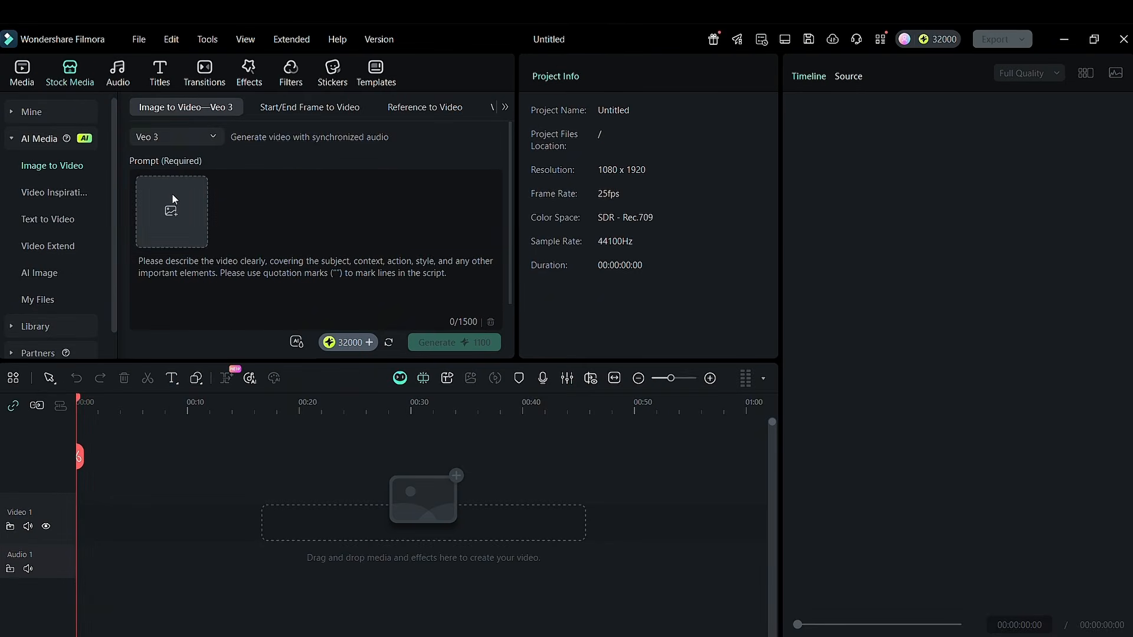
left_click(172, 193)
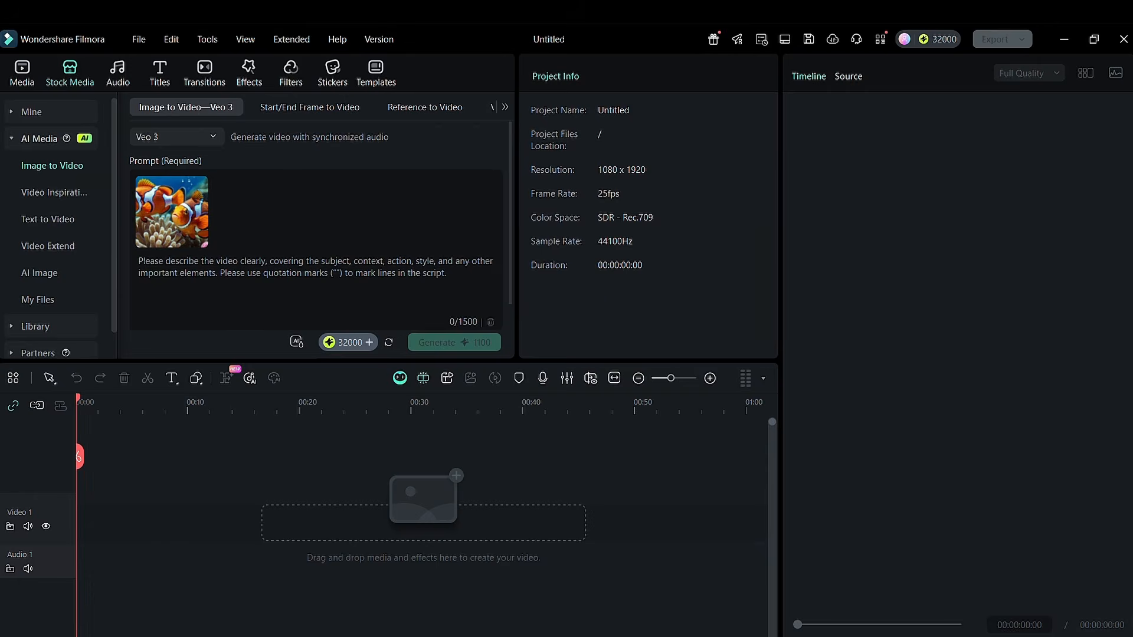
Enter the prompt describing two realistic clownfish swimming together in a vibrant underwater coral reef, and generate the 720P, 8-second video
left_click(148, 270)
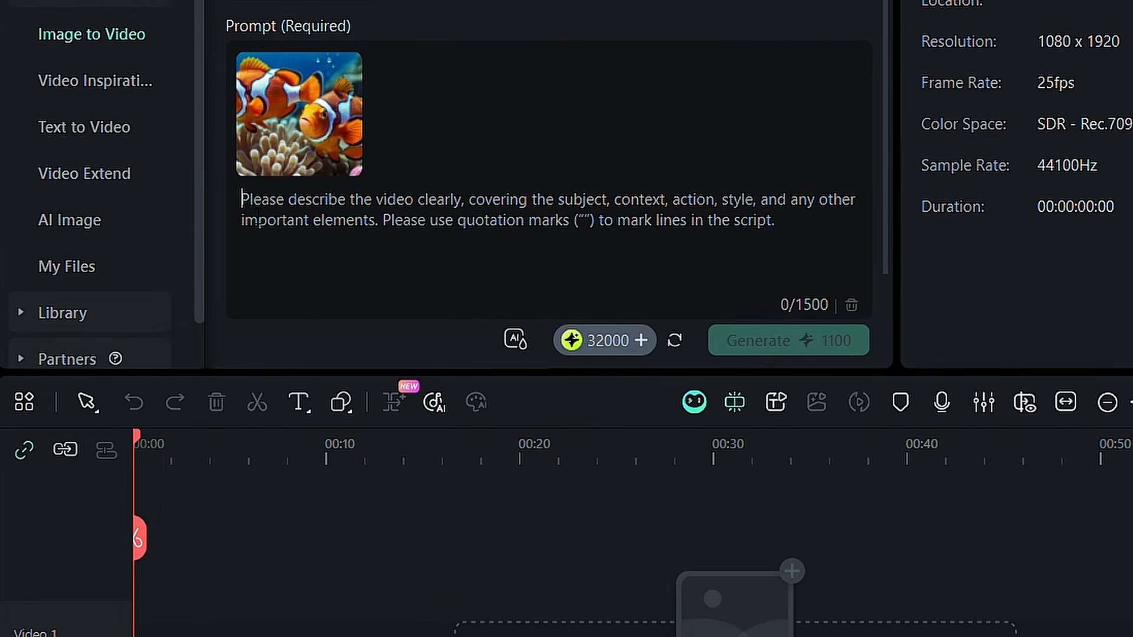
type("Two realistic clownfish (Nemo fish) swimming together in a vibrant underwater coral reef. The water is clear with sunlight rays shining through from above, illuminating colorful corals and sea anemones. The focus is on the two clownfish near the center, with vivid orange, white, and black stripes, captured in natural motion.")
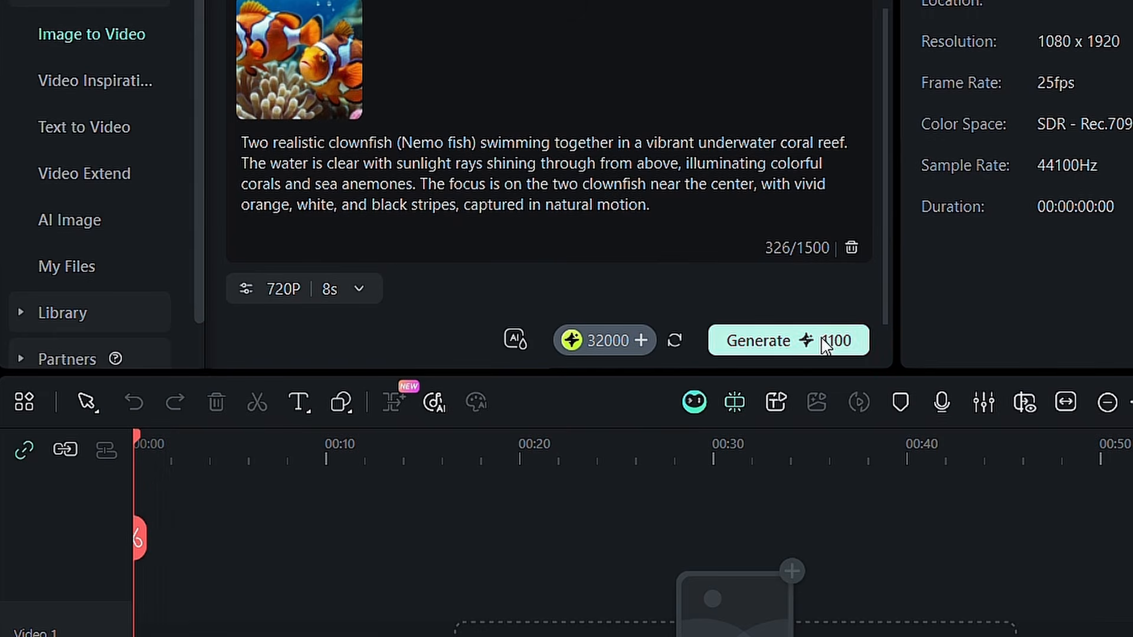
left_click(824, 343)
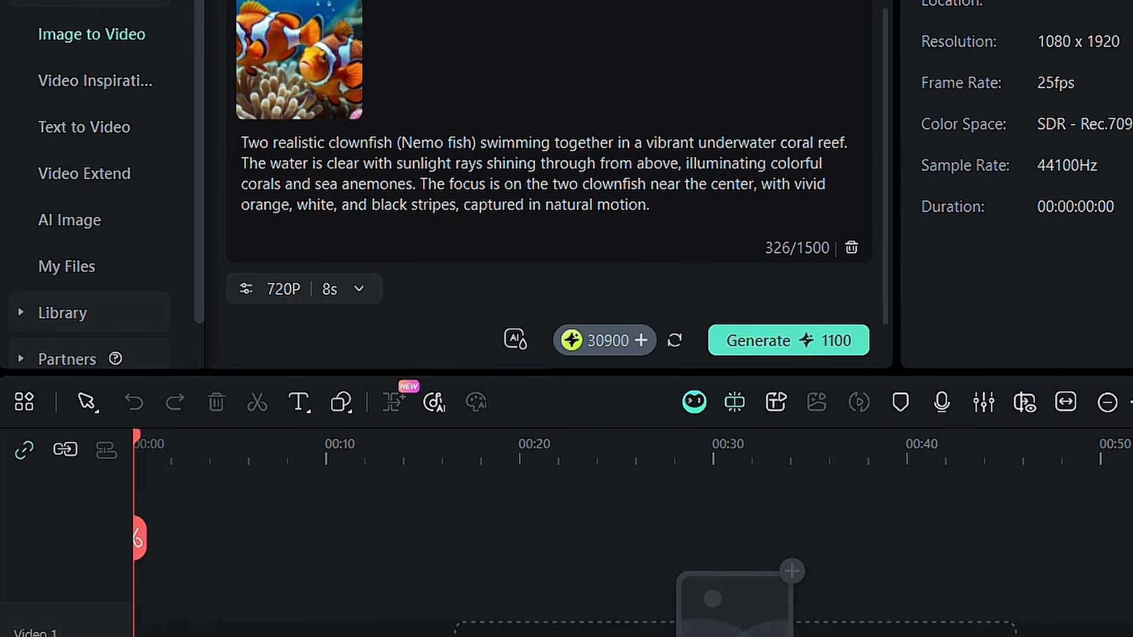
Place the generated Veo 3 clip from My Files at the start of the Video 1 track and play it
left_click(126, 272)
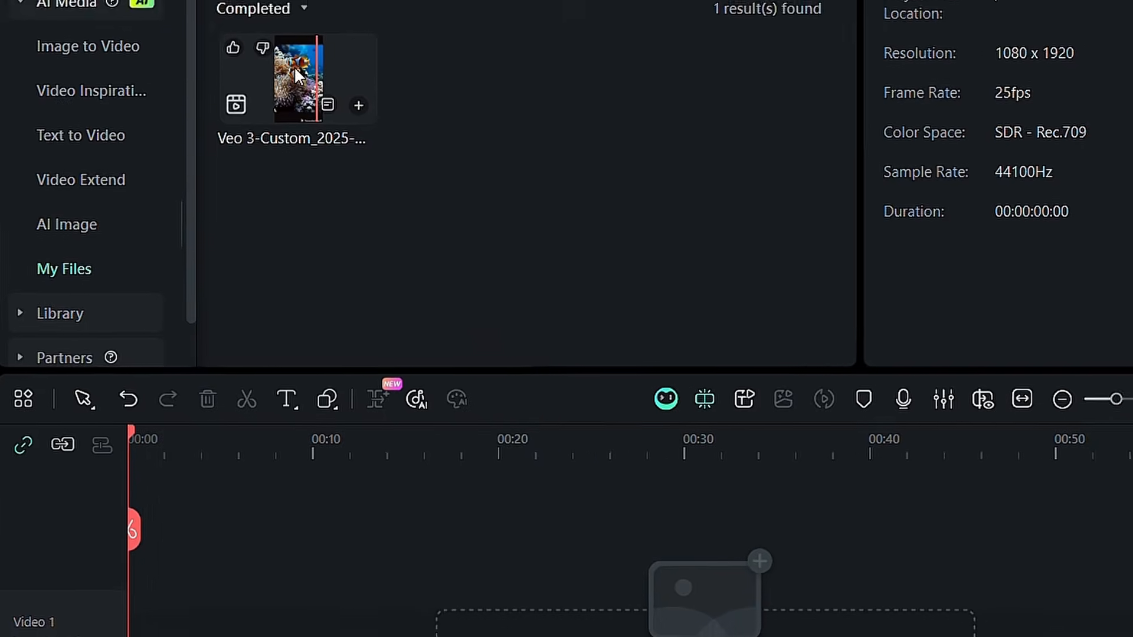
left_click_drag(298, 74, 133, 514)
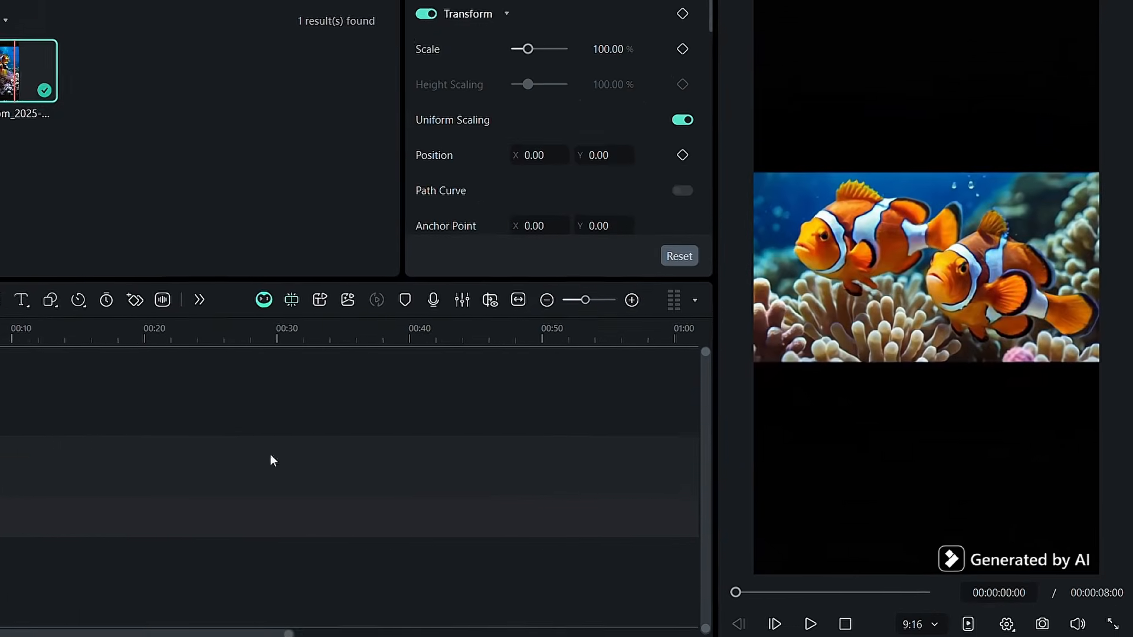
left_click(809, 624)
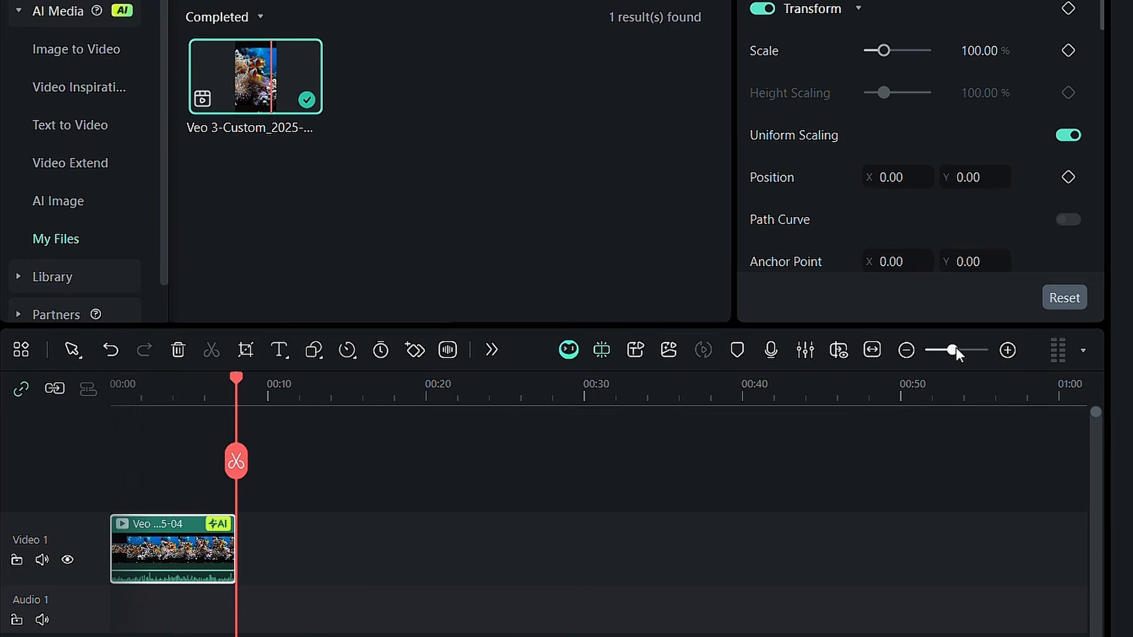
Use AI Extend to add an 8-second extension after the end of the clownfish clip on the timeline
left_click_drag(956, 349, 992, 358)
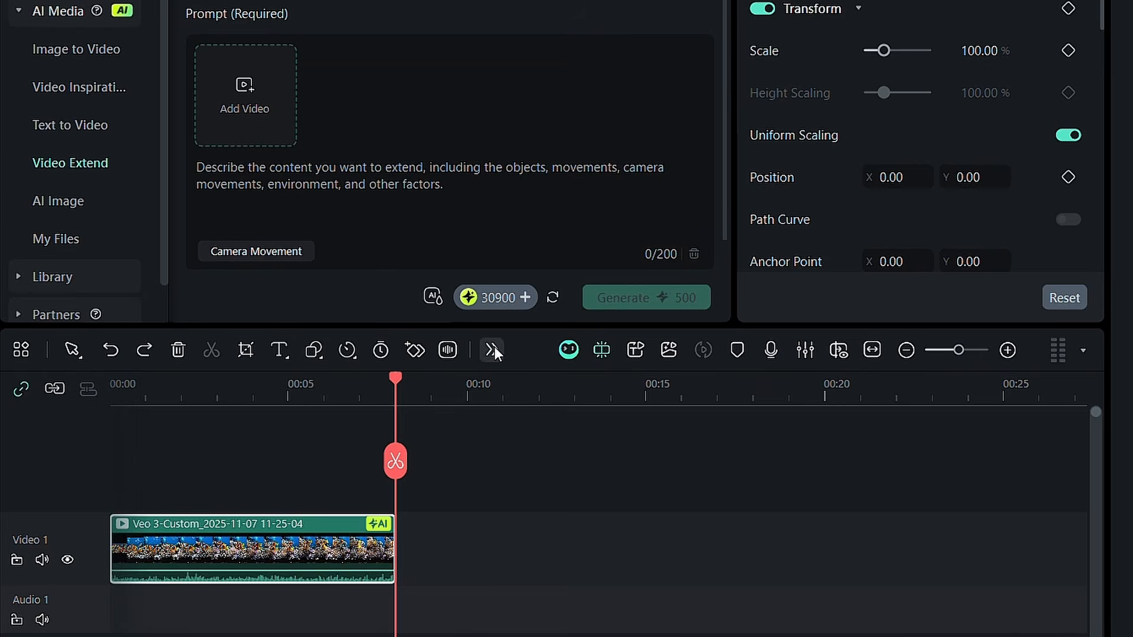
left_click(492, 350)
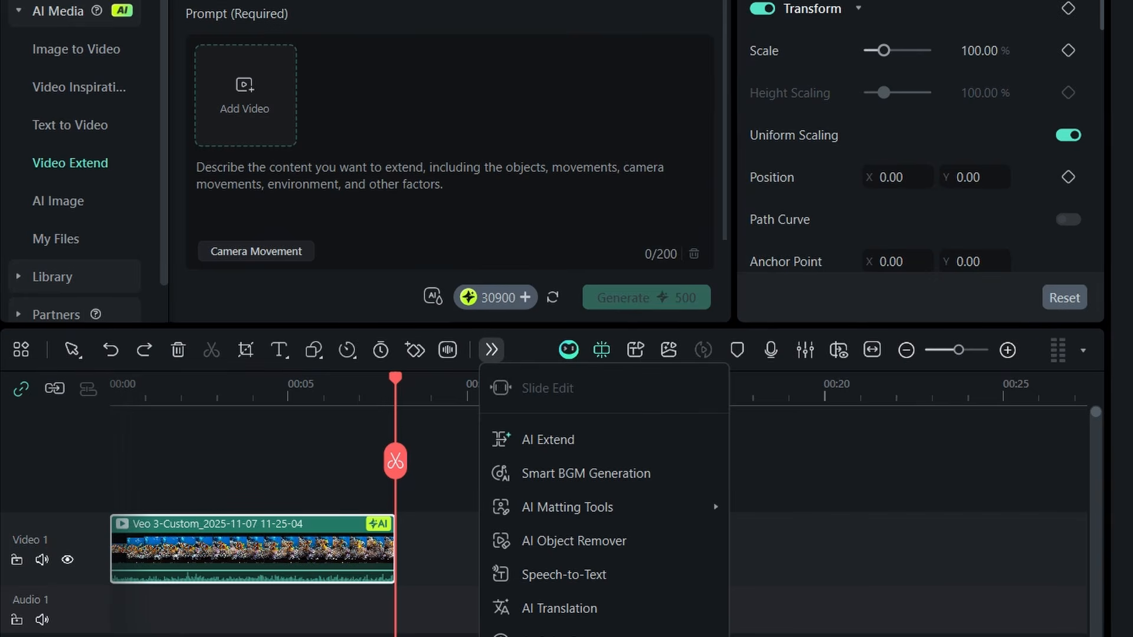
left_click(548, 440)
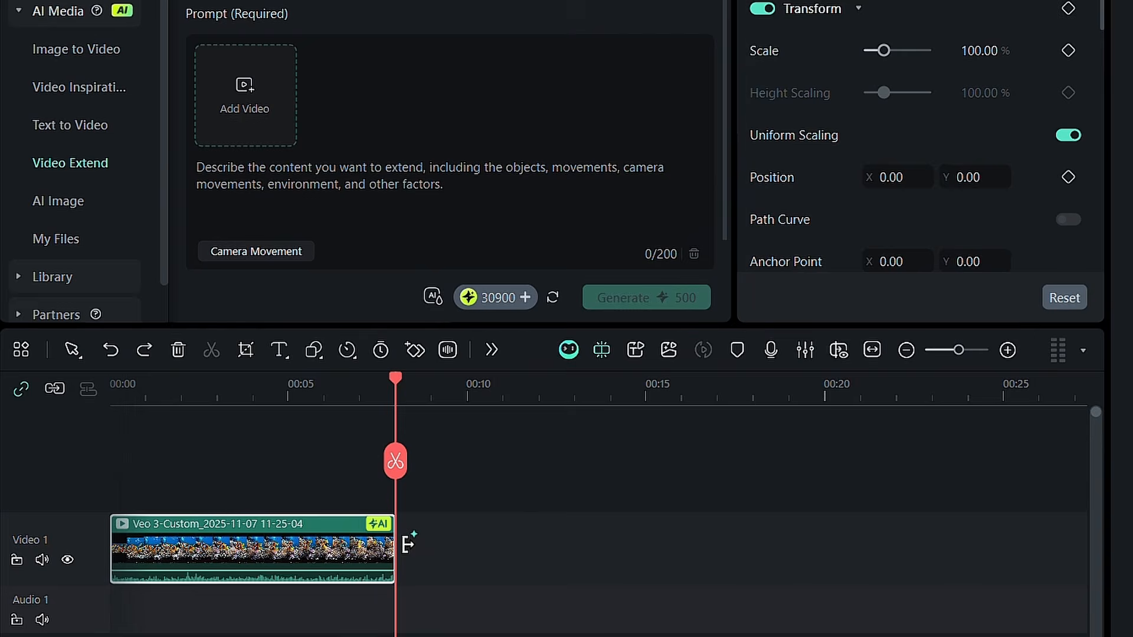
left_click_drag(407, 543, 791, 572)
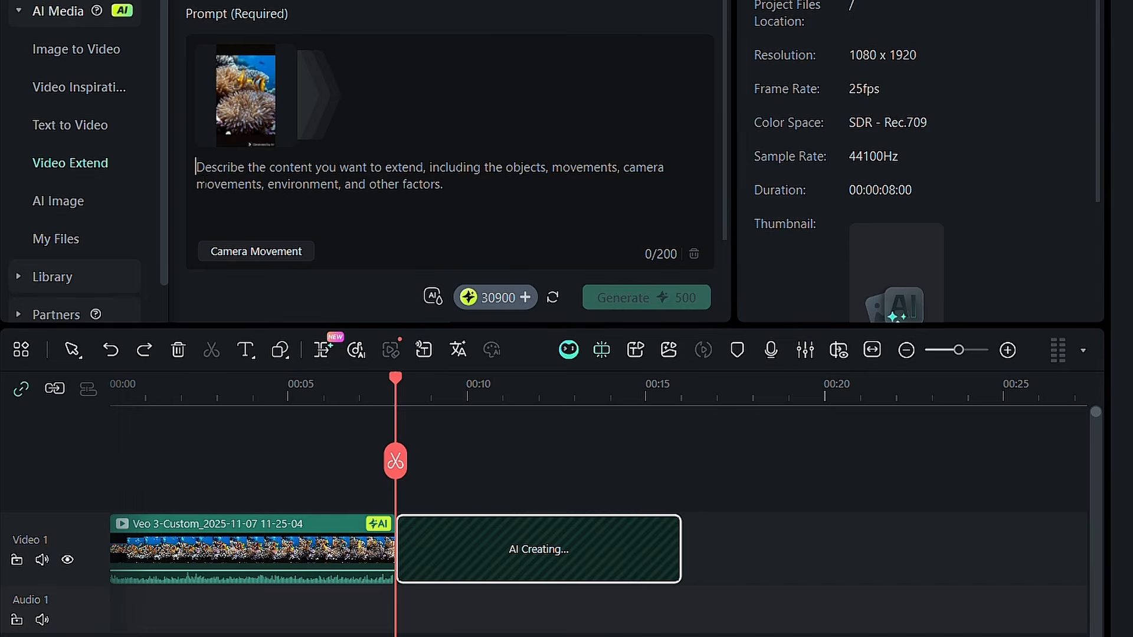
Enter the extension prompt "Two clownfish swim gracefully into a vibrant coral reef, weaving through a sea anemone as sunlight filters through the clear blue water."
type("Two clownfish swim gracefully into a vibrant coral reef, weaving through a sea anemone as sunlight filters through the clear blue water.")
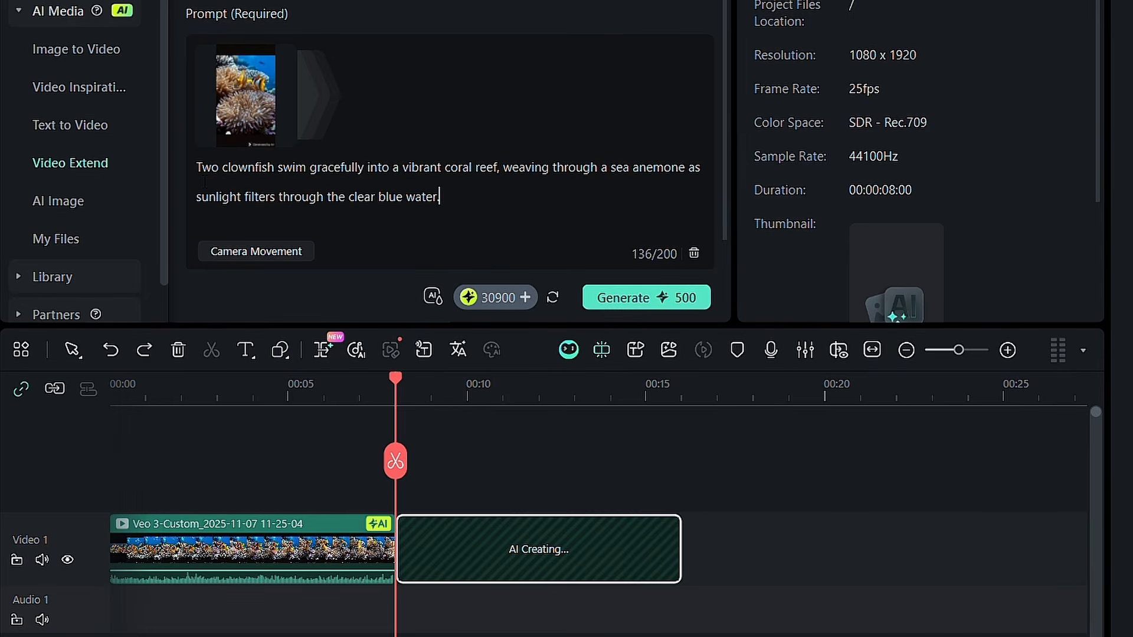
left_click(284, 251)
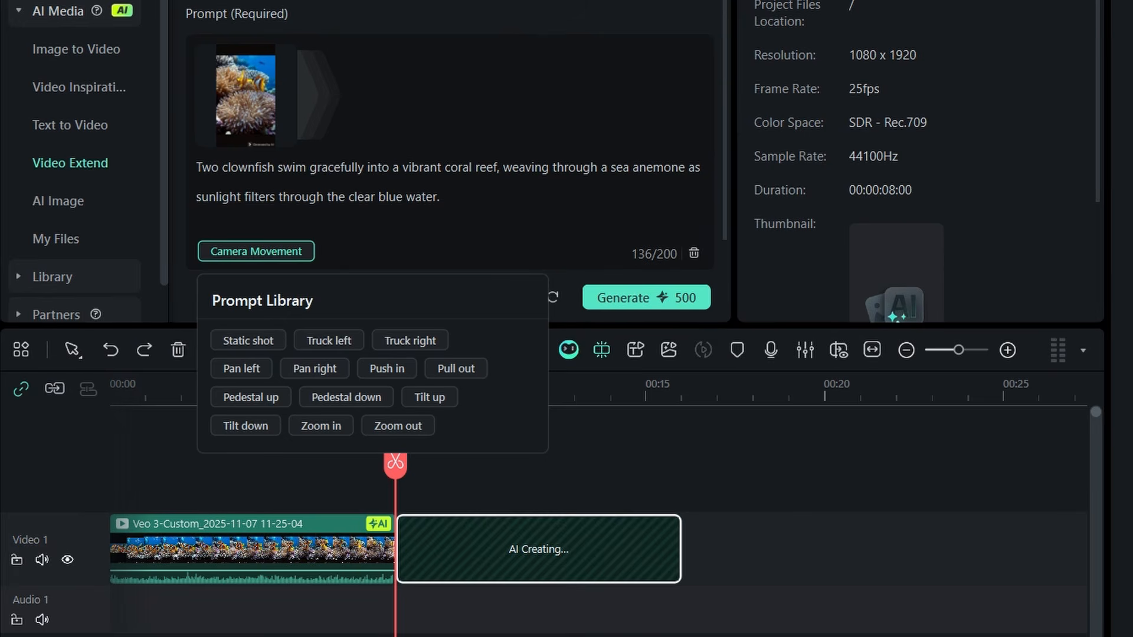
left_click(441, 196)
Set the extension's output to 1080P and 8s, generate it, and play the extended video
scroll(441, 196, "down", 1)
left_click(308, 256)
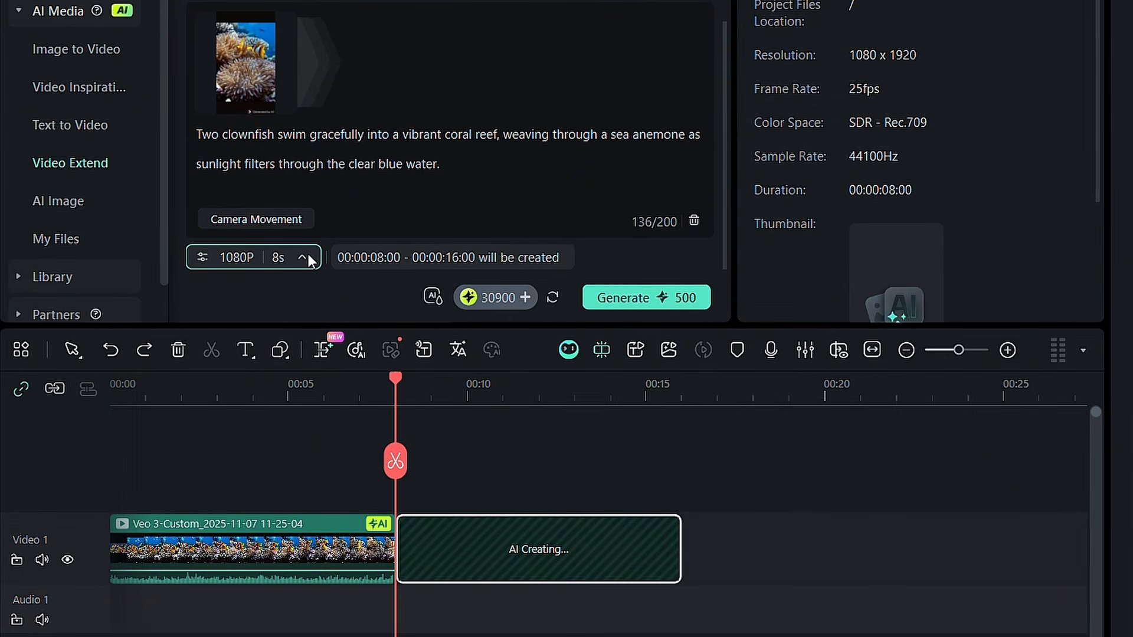
left_click(224, 311)
left_click(273, 323)
left_click(649, 298)
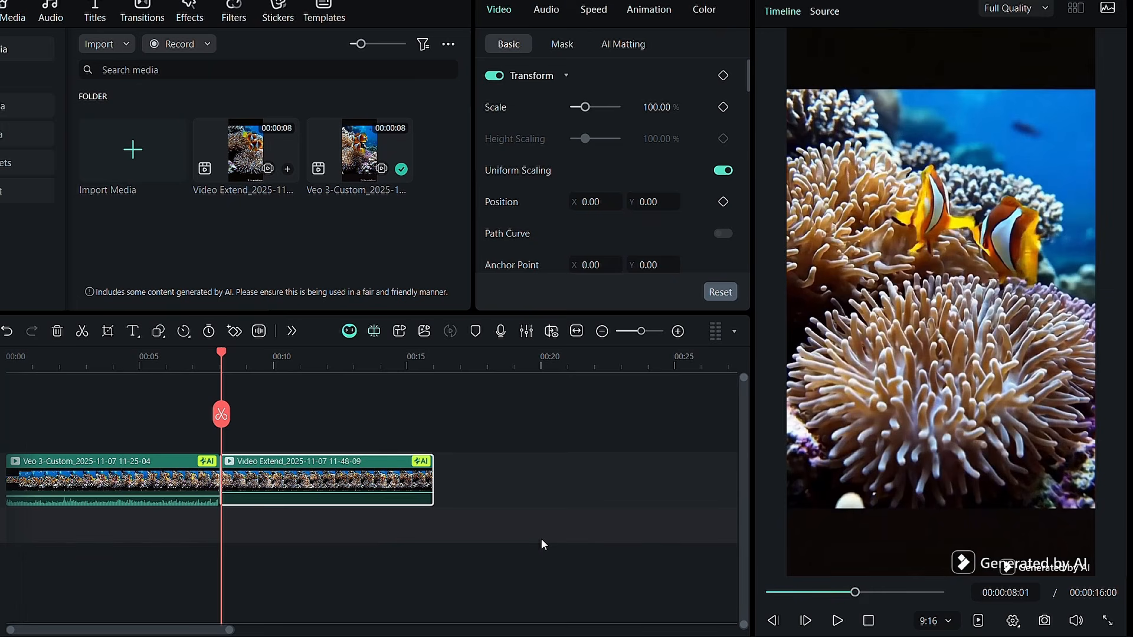
left_click(837, 621)
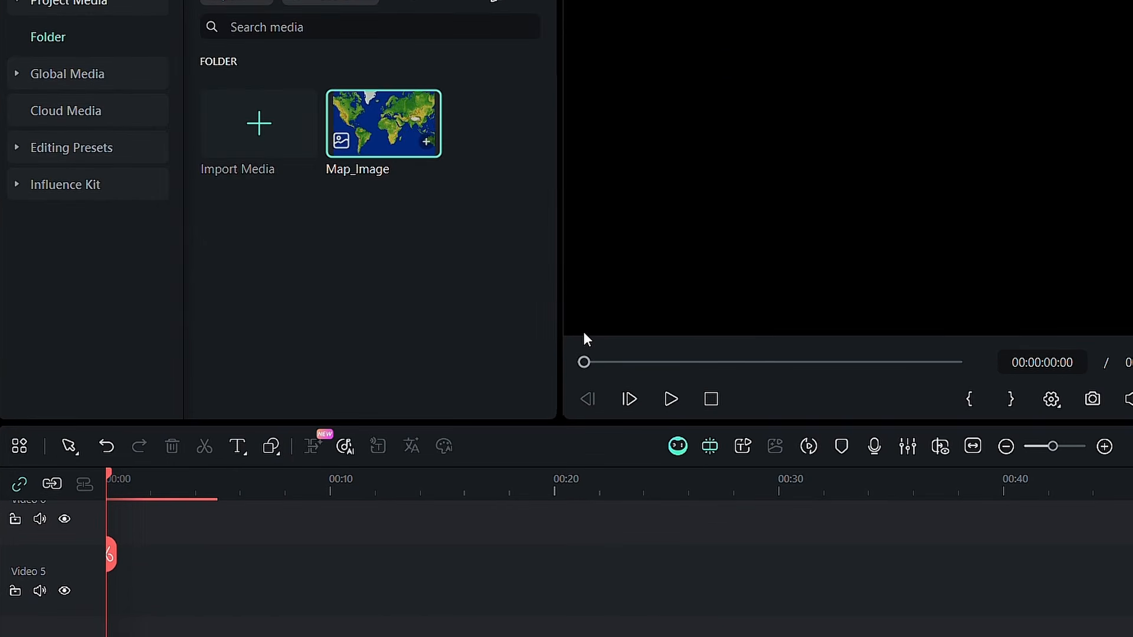
In the map project, place Map_Image at the start of the Video 5 track and lengthen it to about 19 seconds
left_click_drag(384, 124, 492, 610)
left_click_drag(492, 497, 556, 497)
left_click(593, 505)
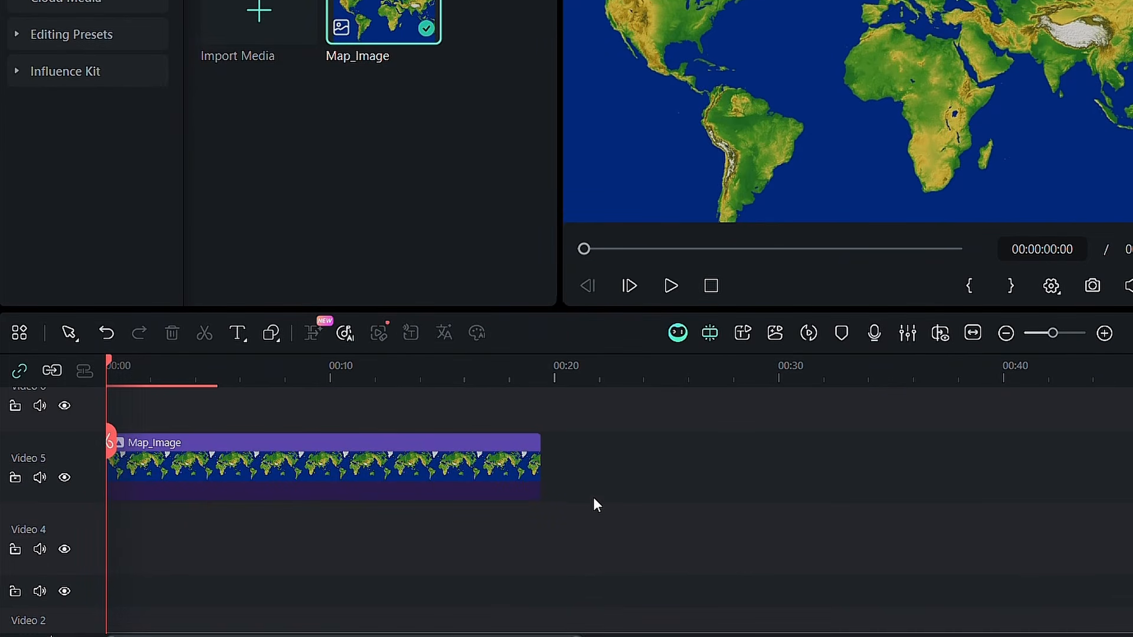
Draw a curved route with the Pen tool from North America across Europe and Asia to northern Australia
left_click(274, 338)
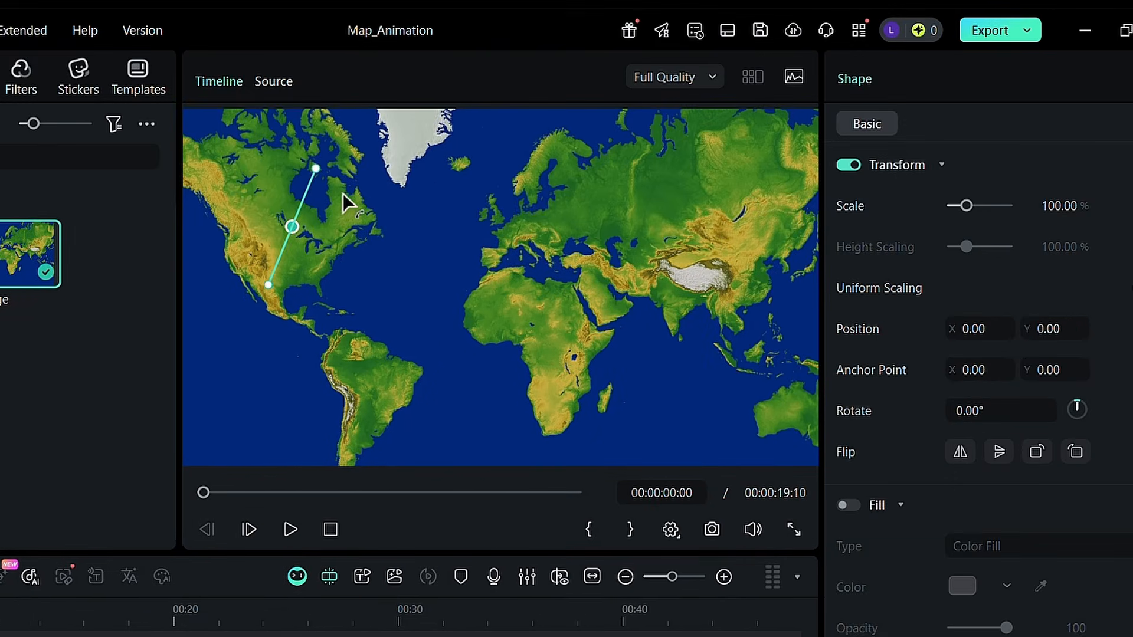
left_click_drag(342, 193, 363, 123)
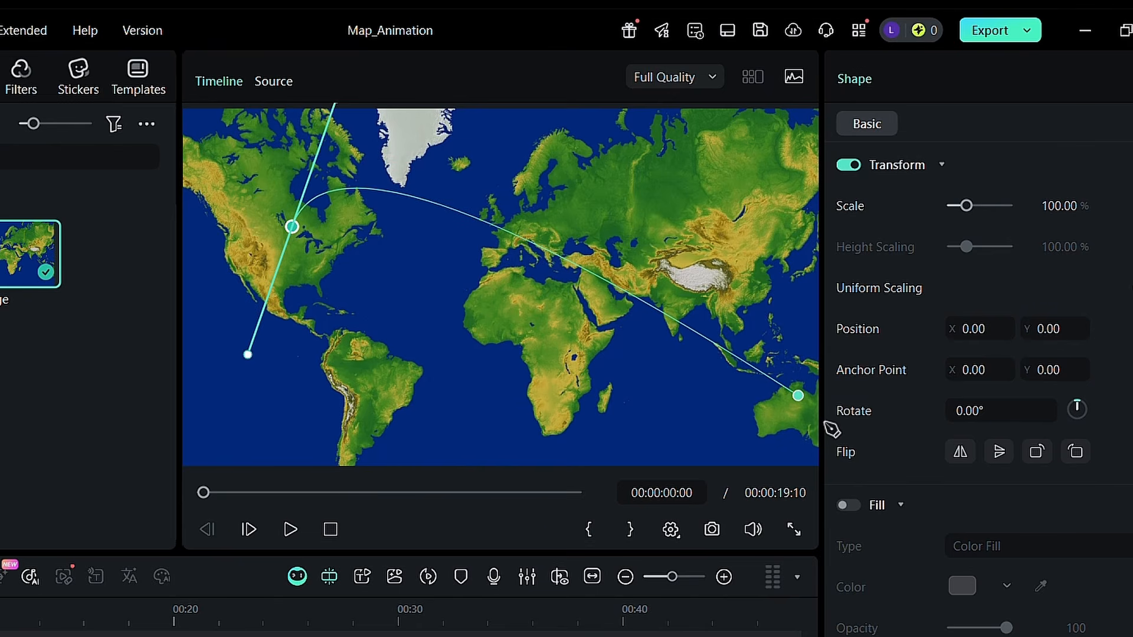
left_click(797, 395)
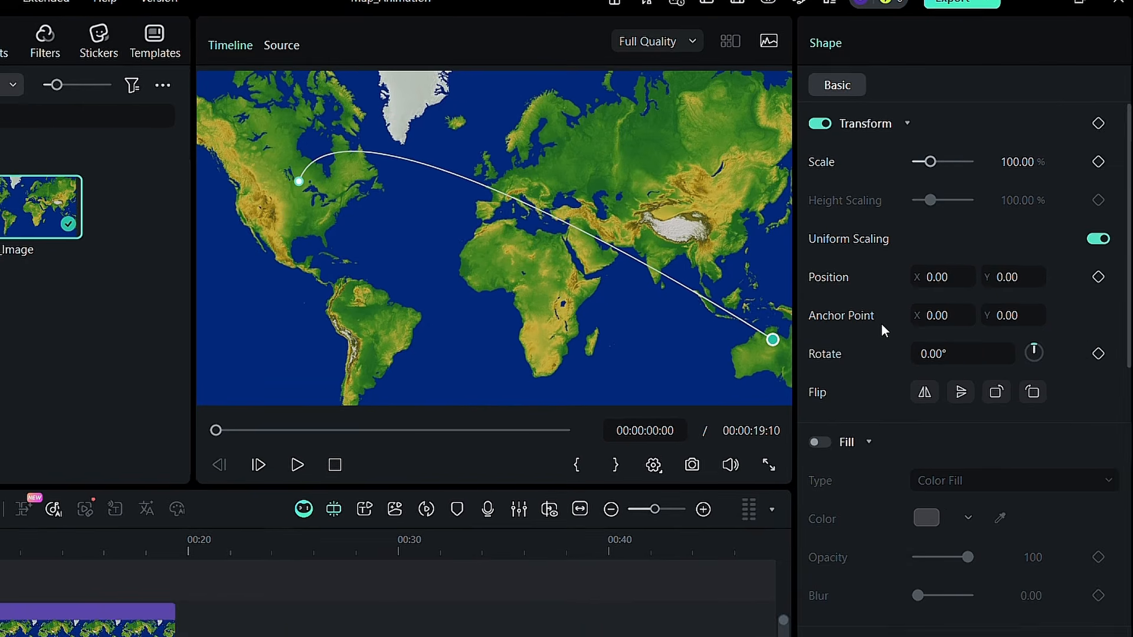
Apply the Neon Dash stroke effect to the route path
scroll(872, 310, "down", 8)
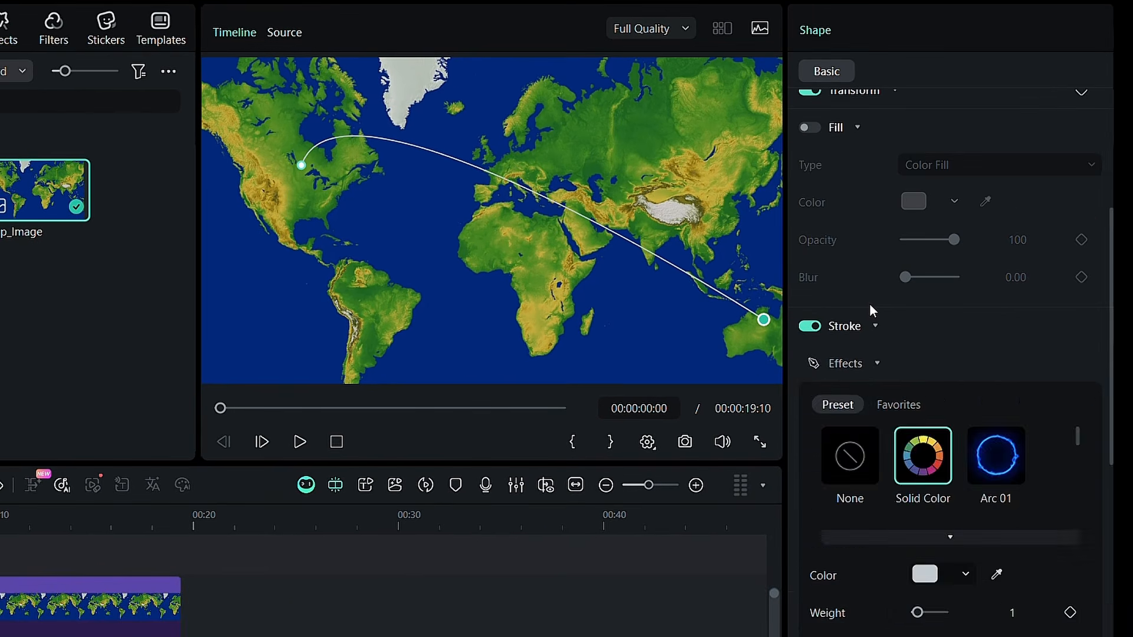
left_click(879, 365)
left_click(878, 364)
scroll(880, 366, "down", 1)
left_click(948, 499)
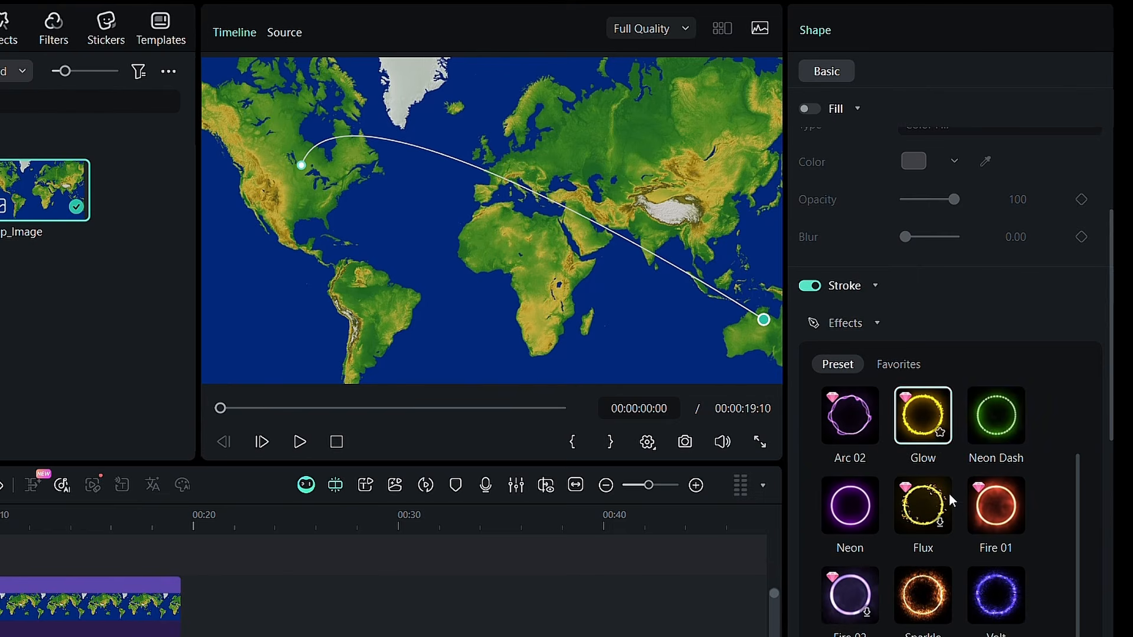
left_click(990, 415)
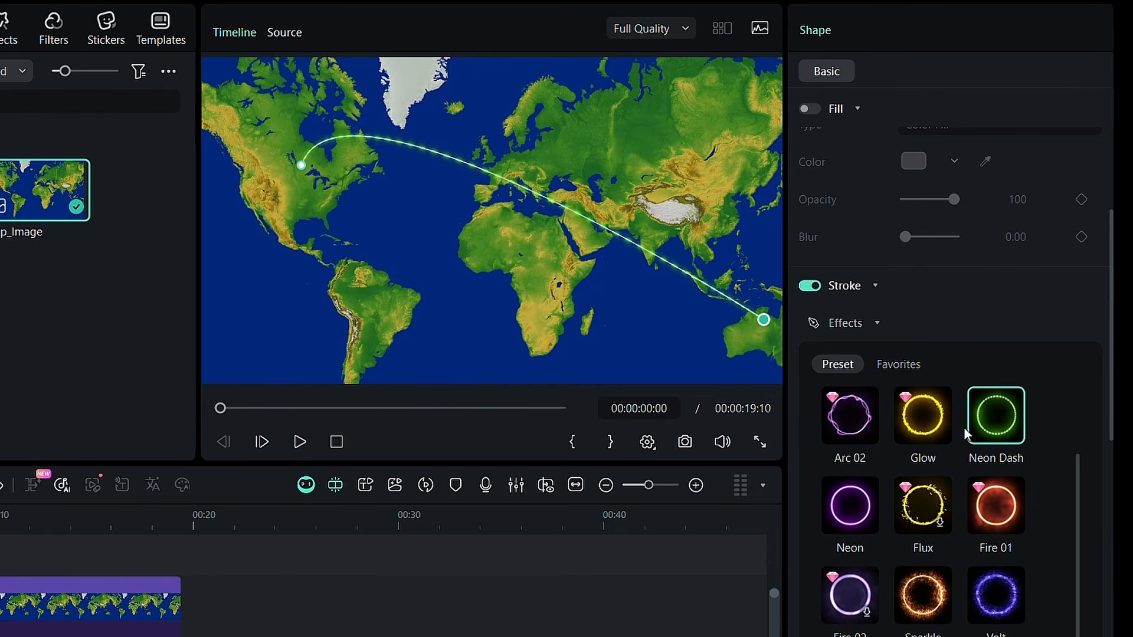
Set the Neon Dash stroke's radius to 3.57 and its main color to red
scroll(898, 590, "down", 8)
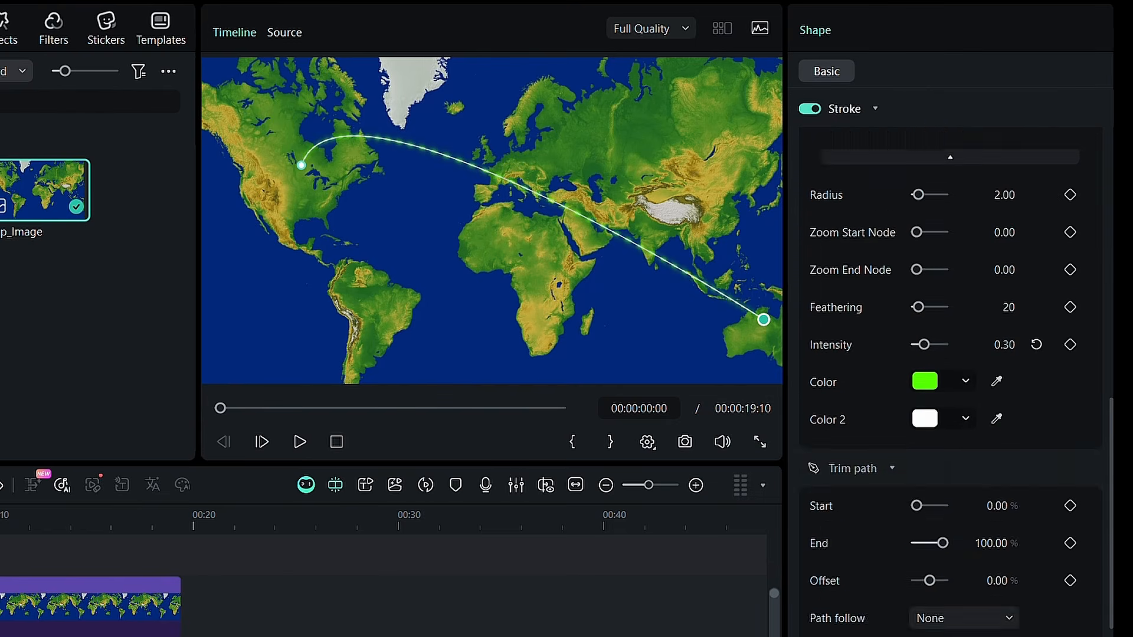
scroll(921, 401, "up", 3)
left_click_drag(919, 369, 922, 369)
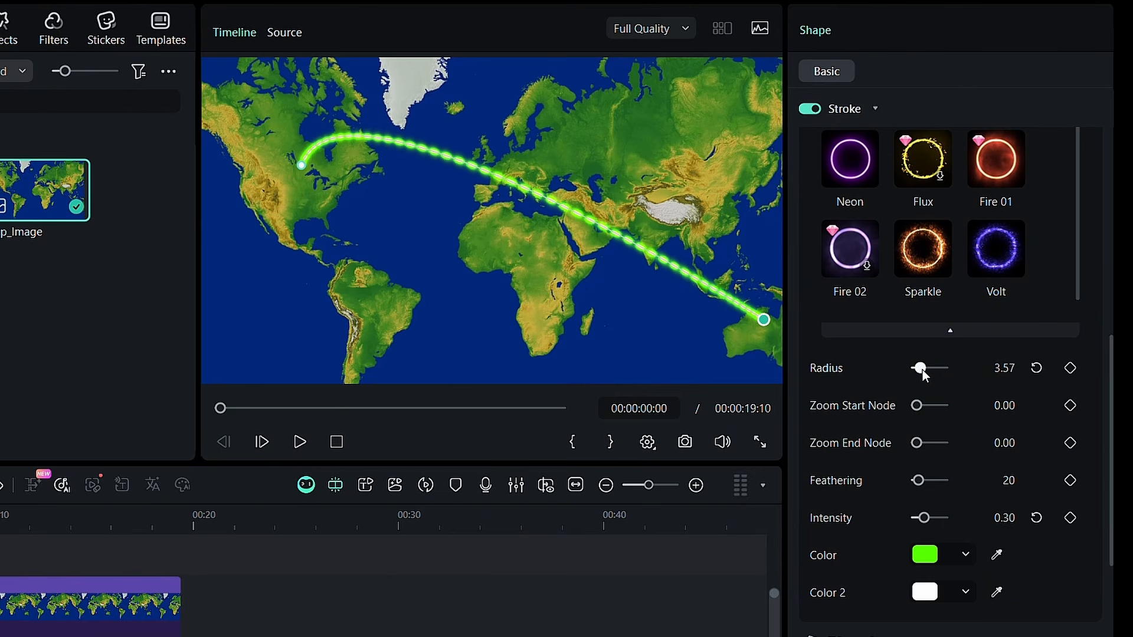
left_click(929, 557)
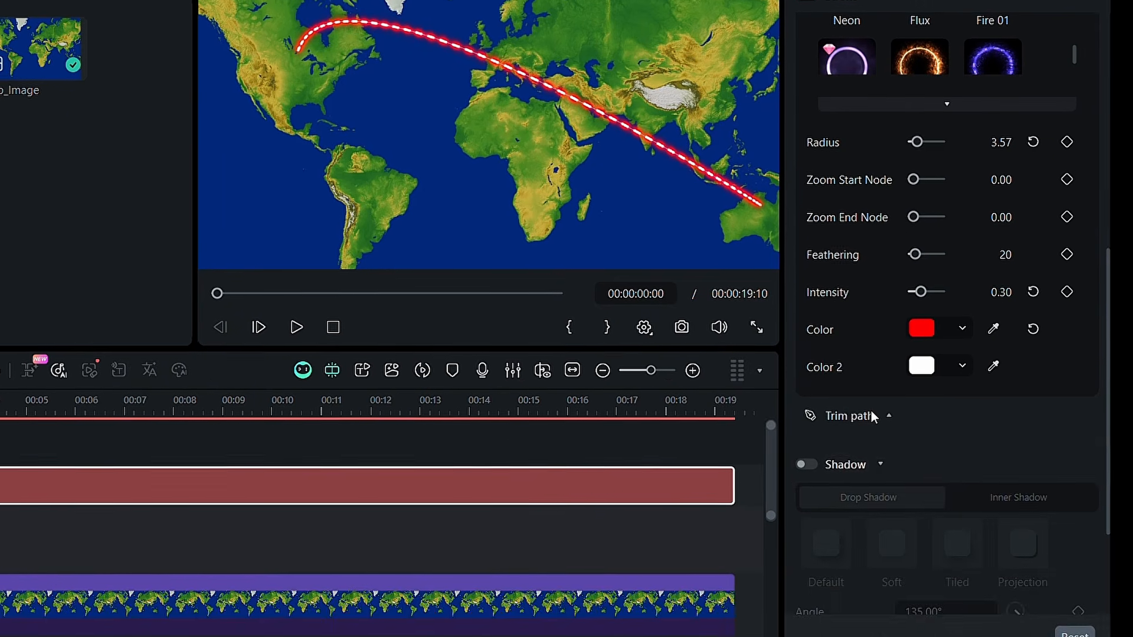
Keyframe the route's Trim path End value from 0% at the start to 100% at 00:00:10:19
left_click(874, 417)
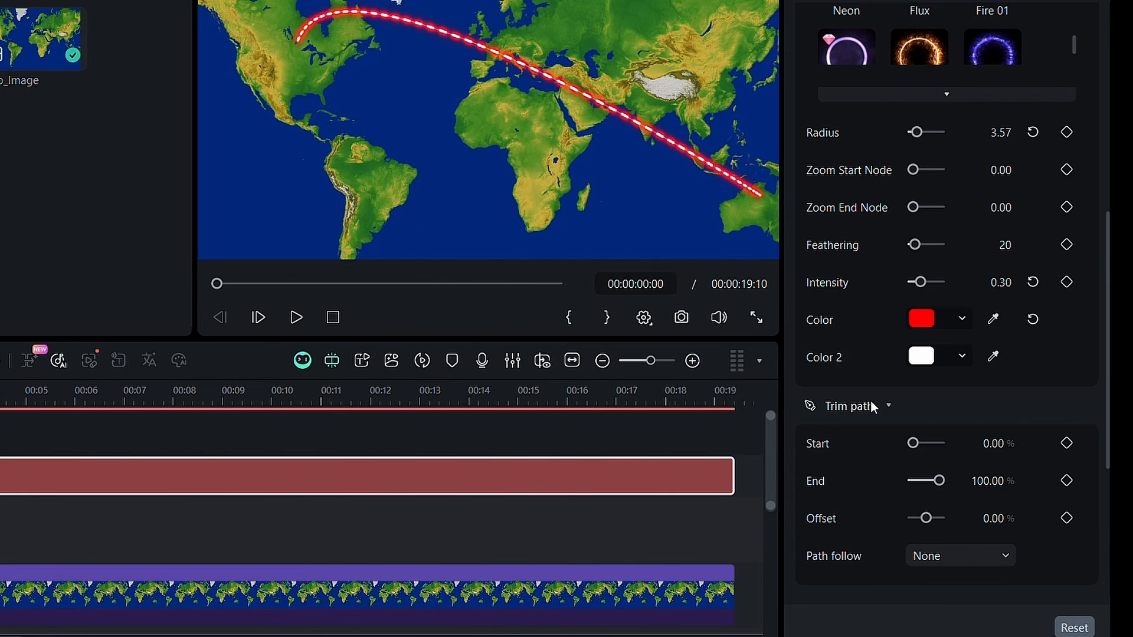
left_click_drag(940, 476, 905, 478)
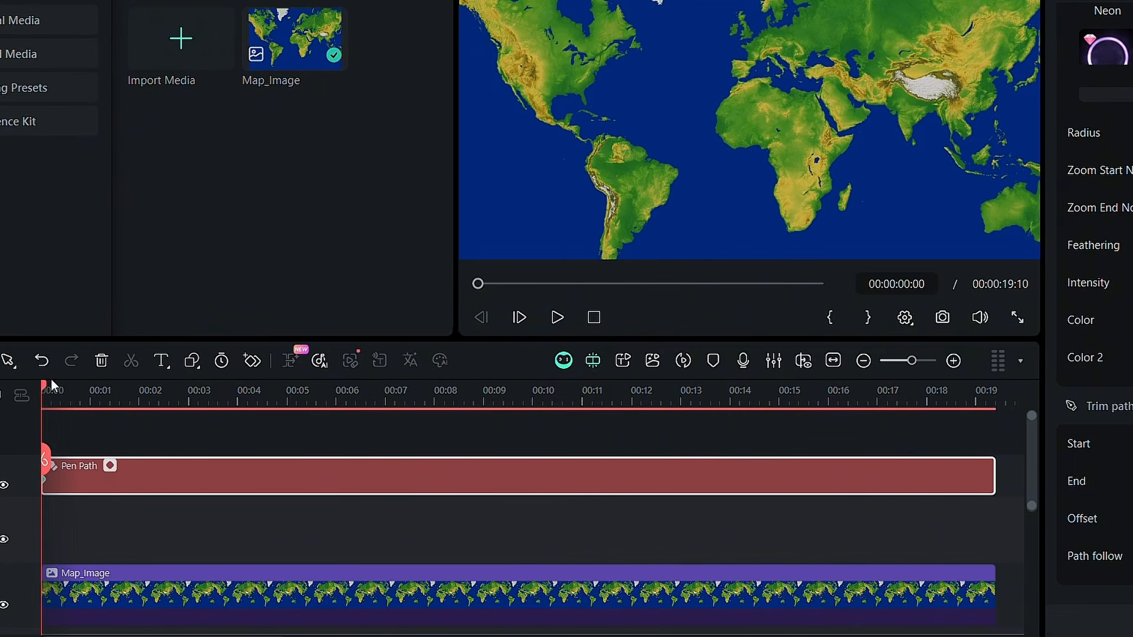
left_click_drag(51, 388, 577, 424)
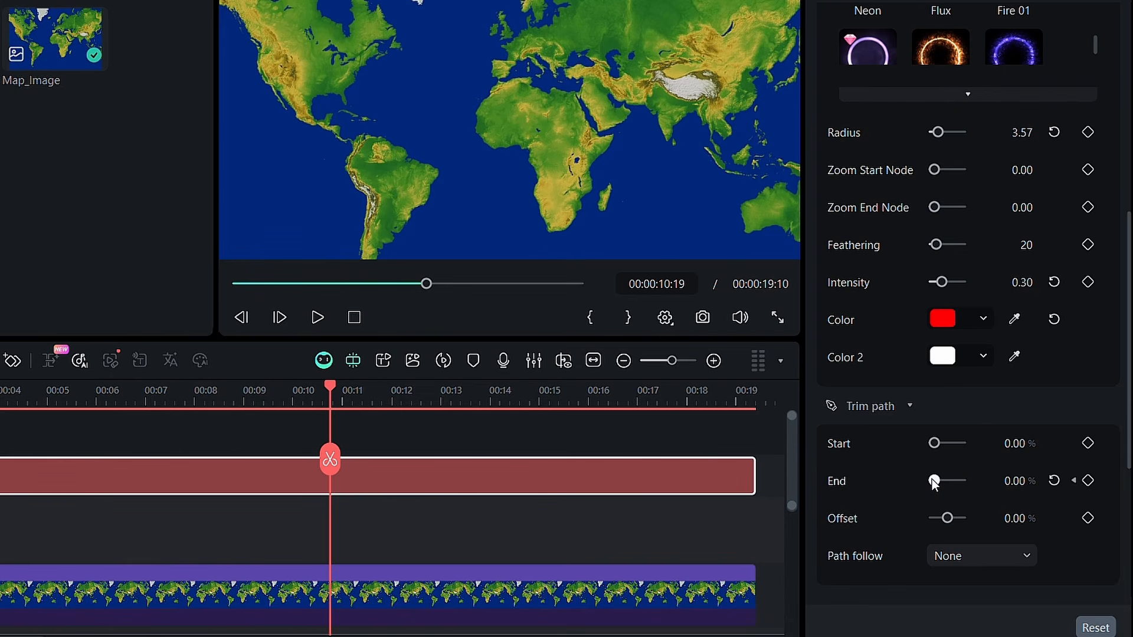
left_click_drag(935, 480, 969, 481)
Play the map animation from the beginning to check how the route draws itself
left_click(354, 318)
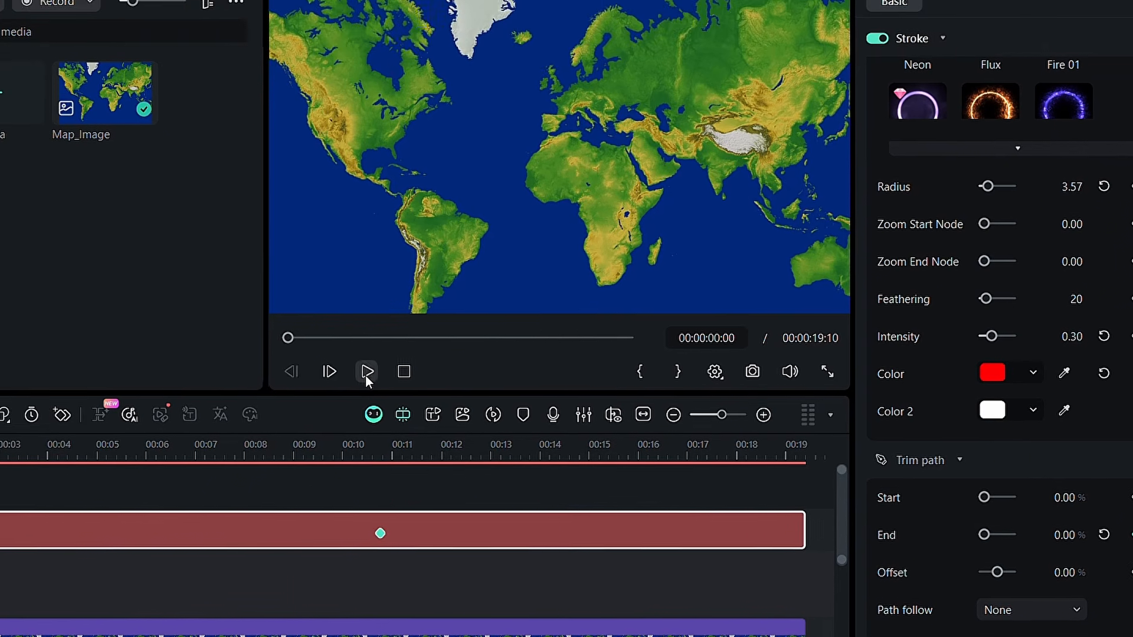
left_click(367, 373)
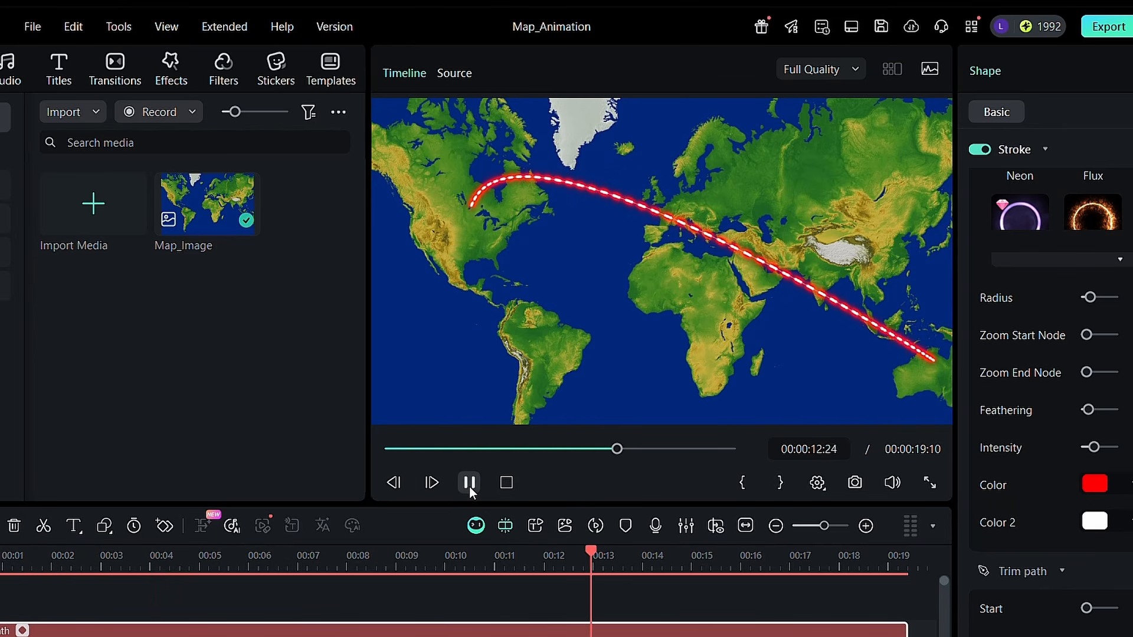
left_click(469, 483)
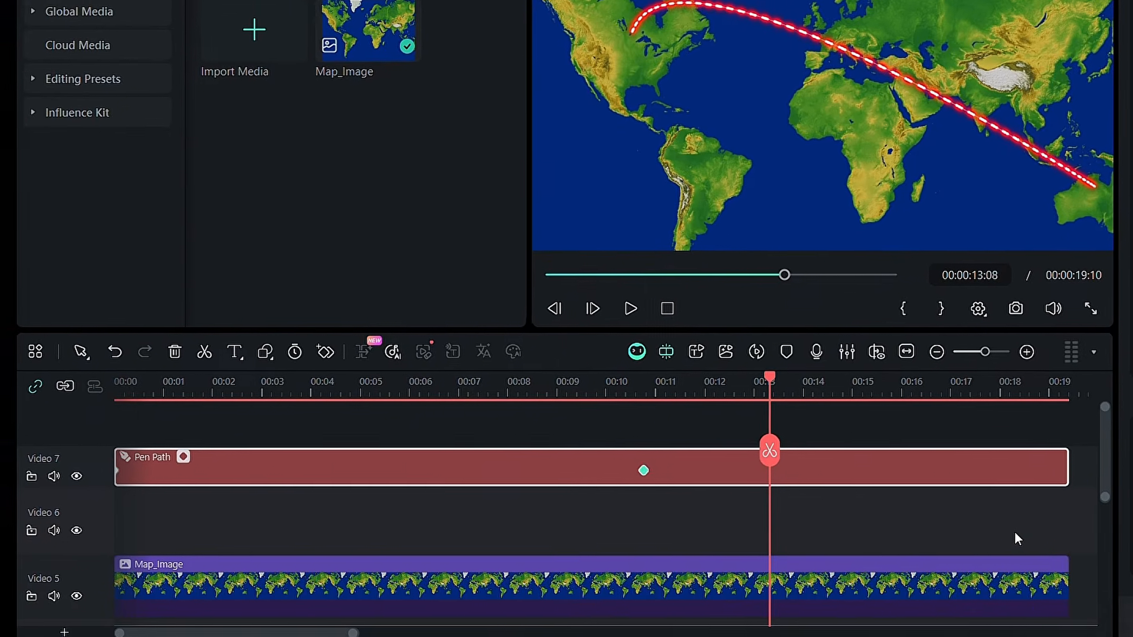
Convert the Pen Path clip on Video 7 into a compound clip and enable motion tracking for it
right_click(464, 469)
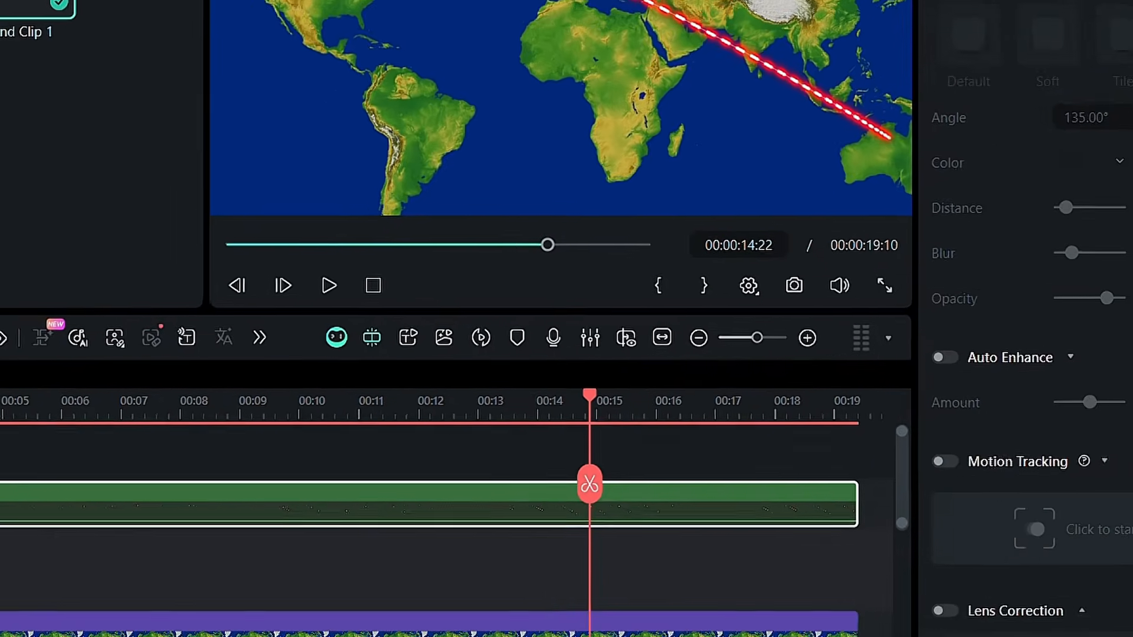
left_click(944, 461)
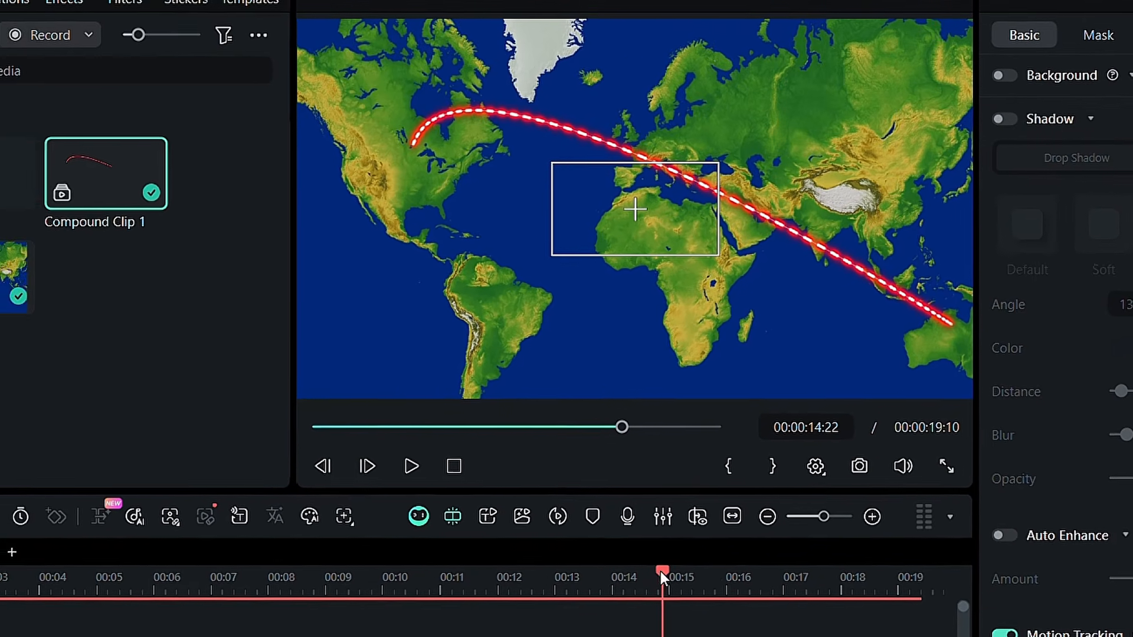
Track the route's moving tip with a small tracking box at its North American start, and play the tracked motion
left_click_drag(661, 571, 94, 523)
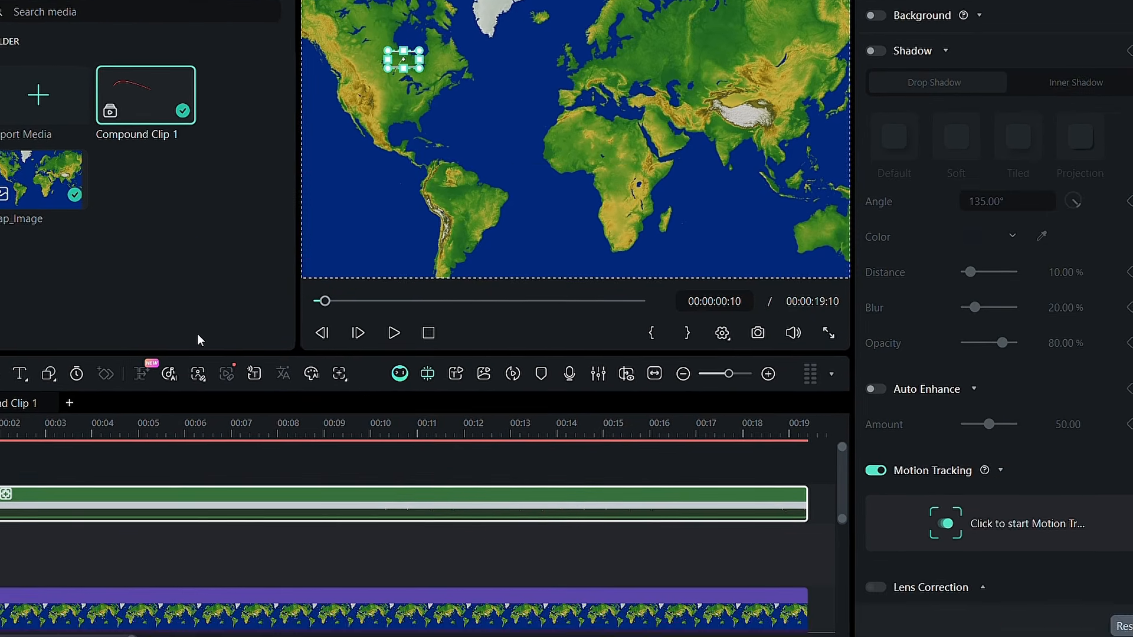
left_click_drag(90, 482, 98, 483)
key("space")
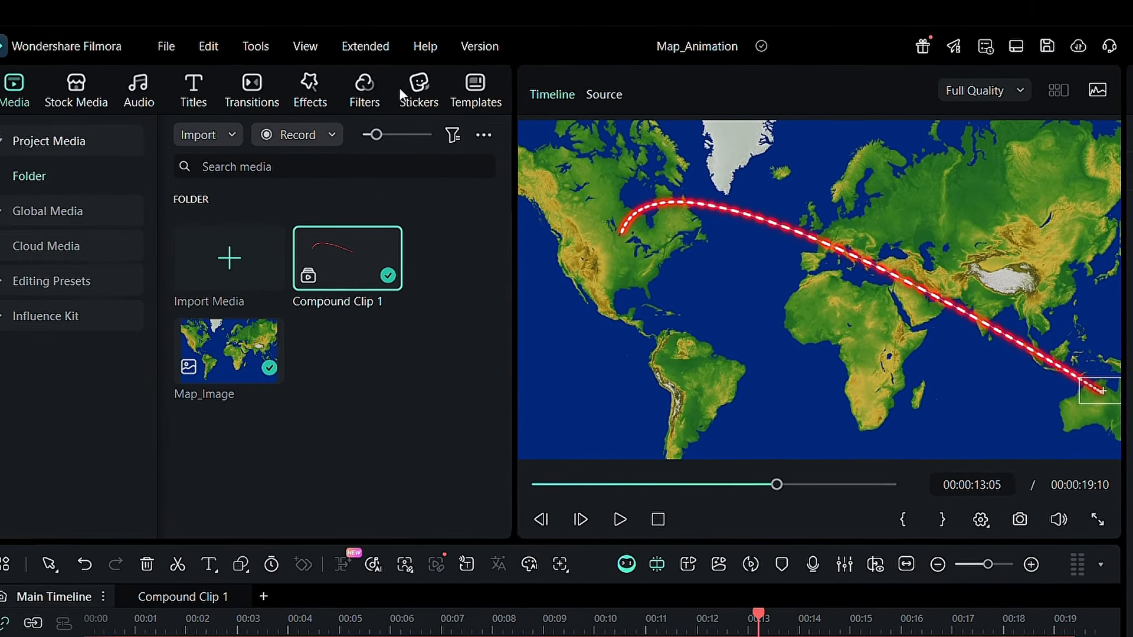
Search the sticker library for AEROPLANE and browse the results for a suitable plane
left_click(291, 53)
left_click(388, 148)
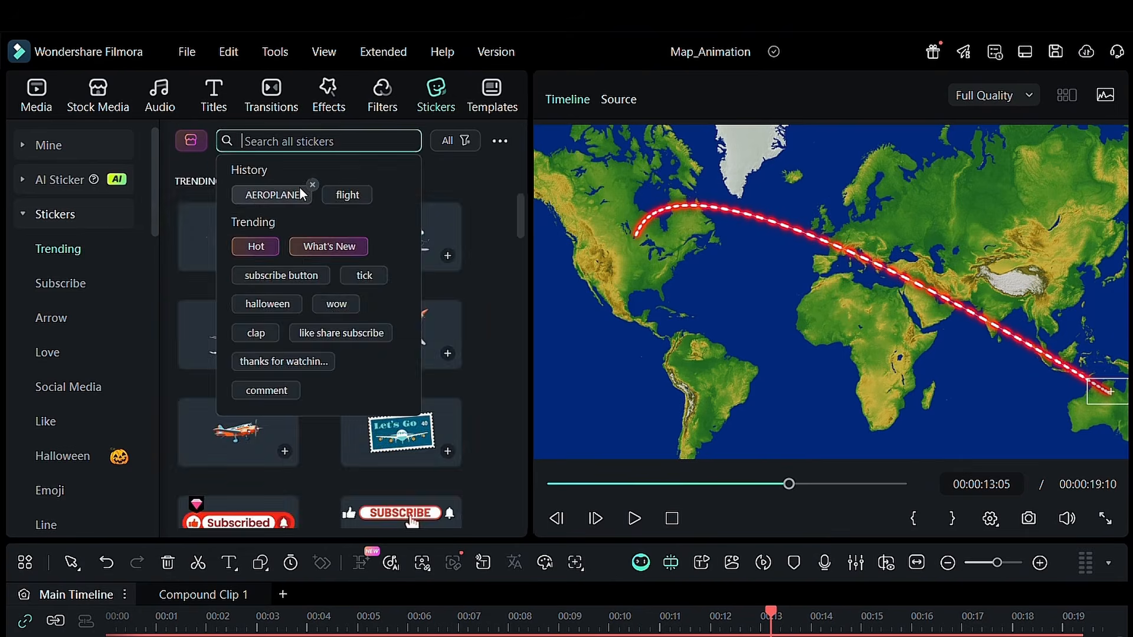
left_click(263, 193)
scroll(306, 242, "down", 2)
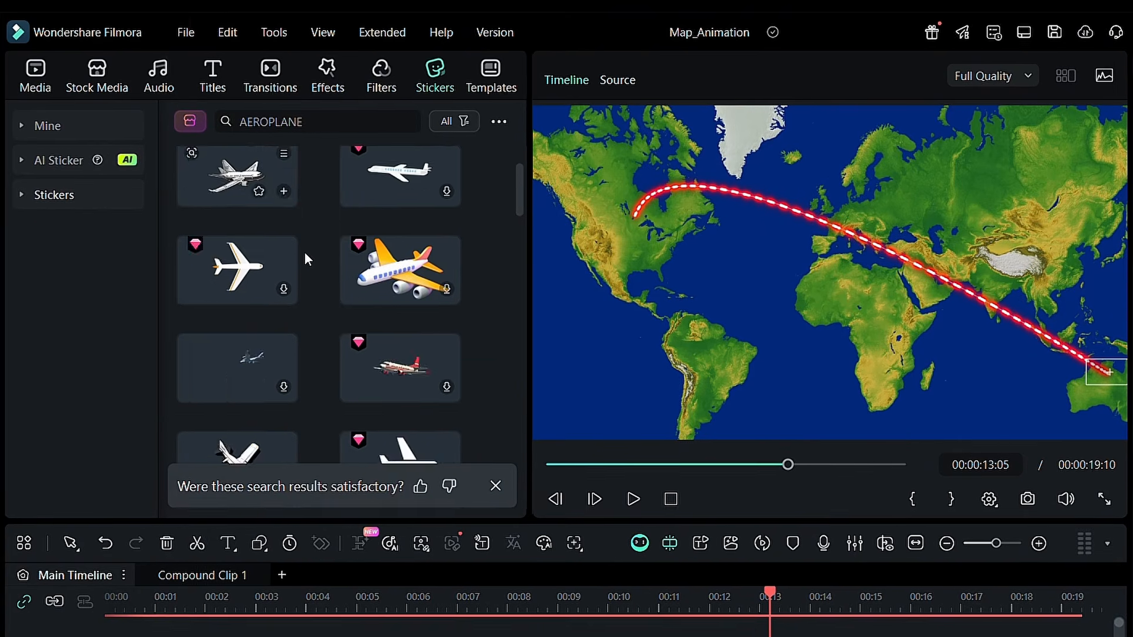
scroll(304, 251, "down", 5)
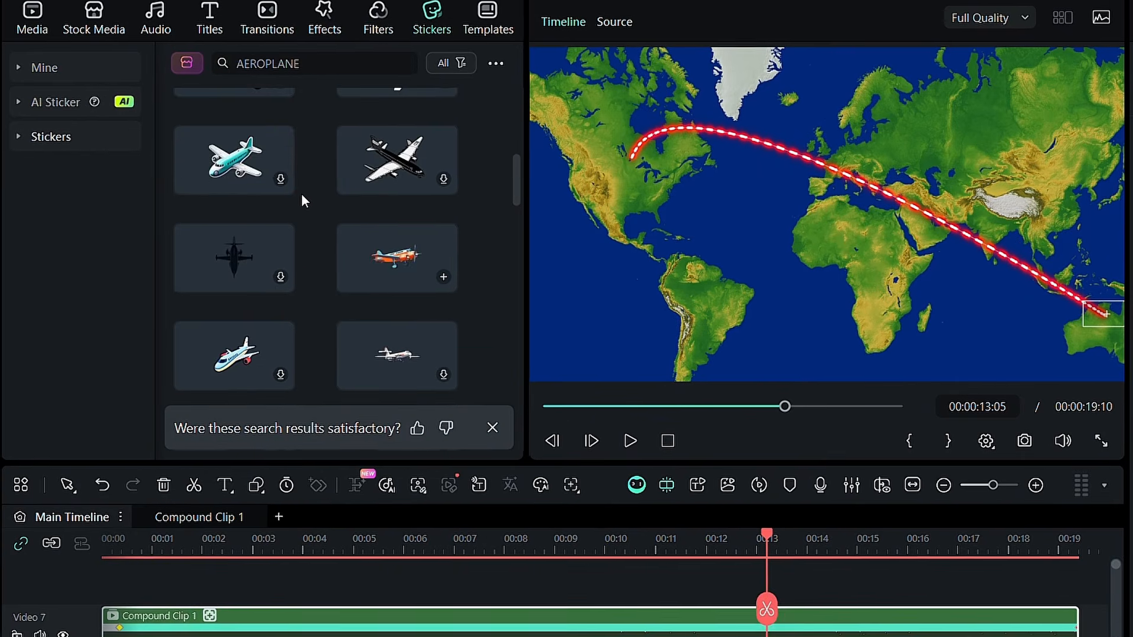
Place the orange propeller aeroplane on a new track above the route and shrink it onto the route's North American starting point
left_click_drag(392, 186, 907, 562)
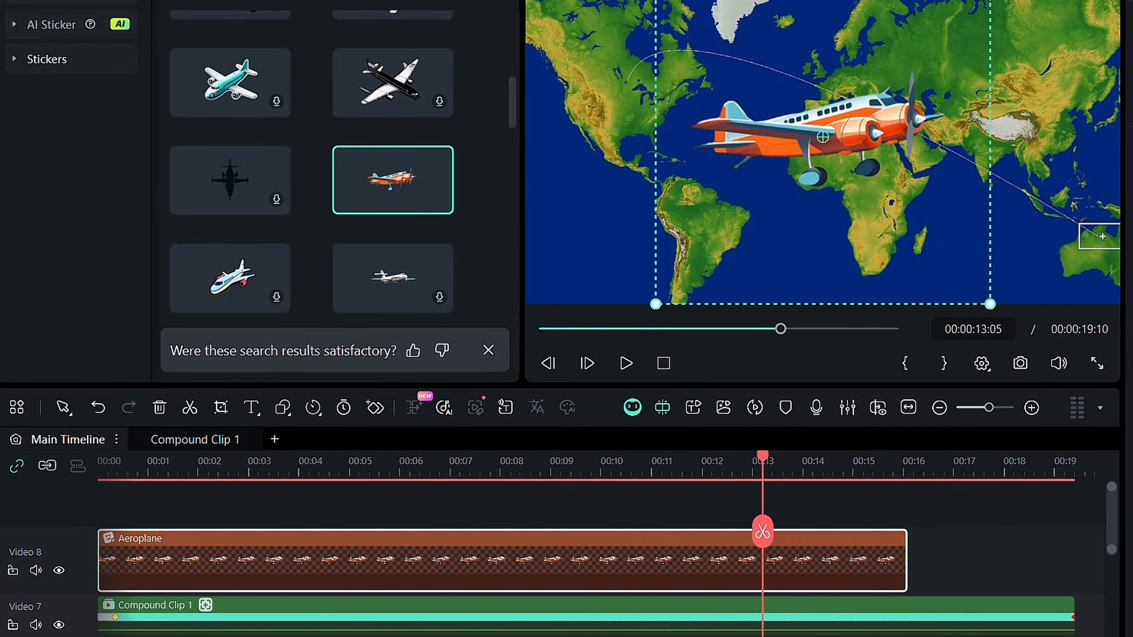
left_click_drag(989, 302, 870, 183)
left_click_drag(851, 131, 840, 131)
Link the Aeroplane sticker to the compound clip's motion tracking and scrub the timeline to check its flight along the route
scroll(838, 581, "down", 3)
scroll(838, 581, "up", 1)
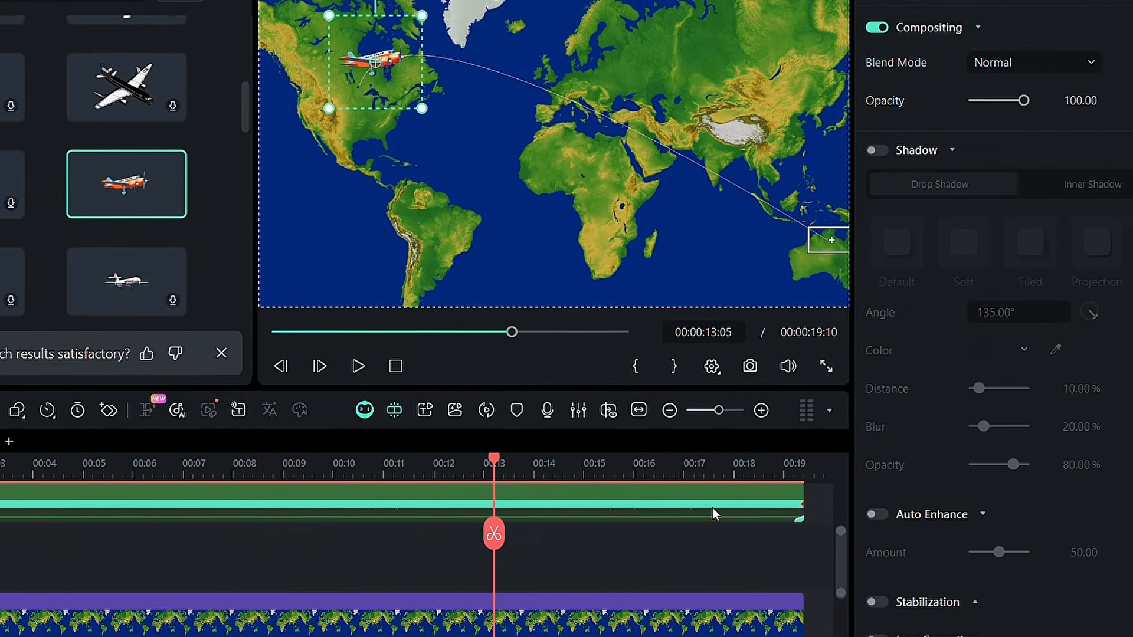
left_click(713, 512)
scroll(713, 512, "up", 1)
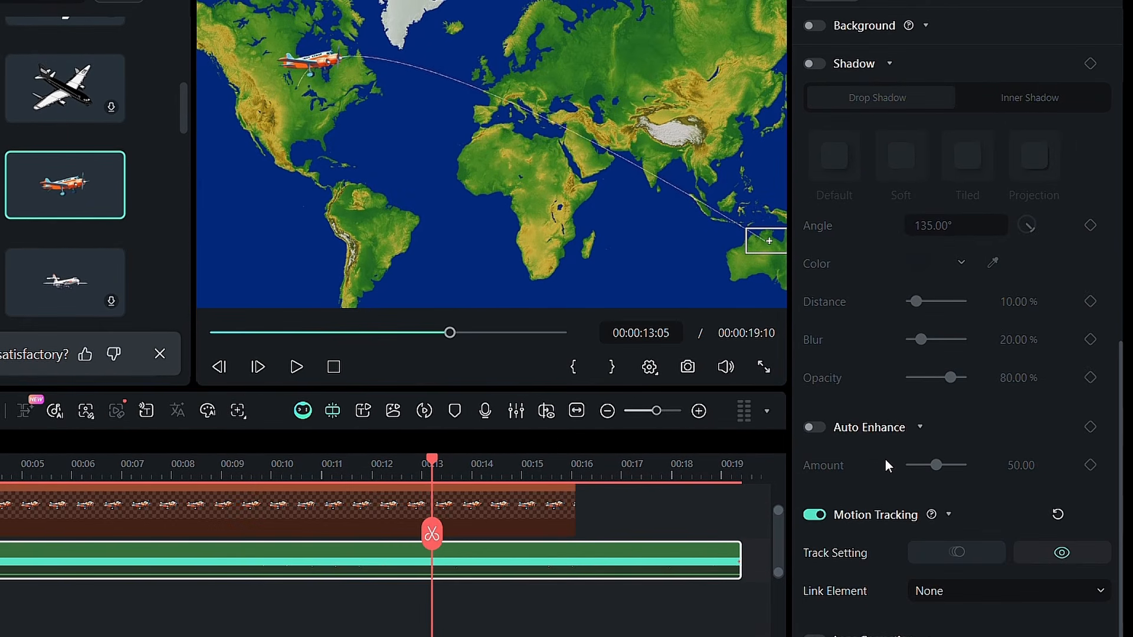
left_click(1053, 591)
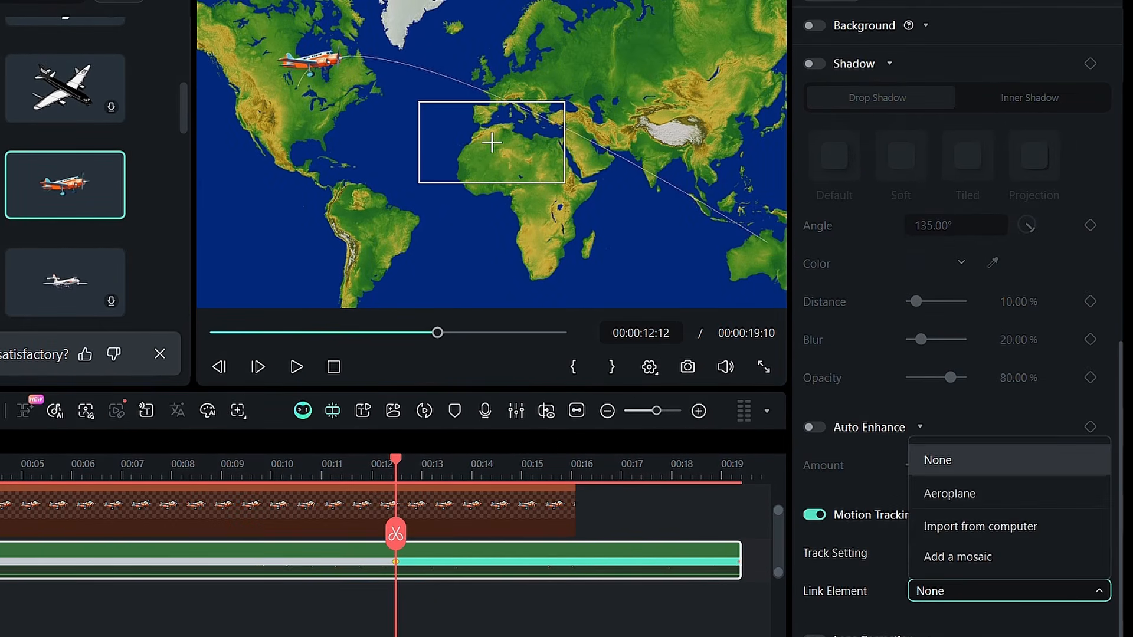
left_click(919, 496)
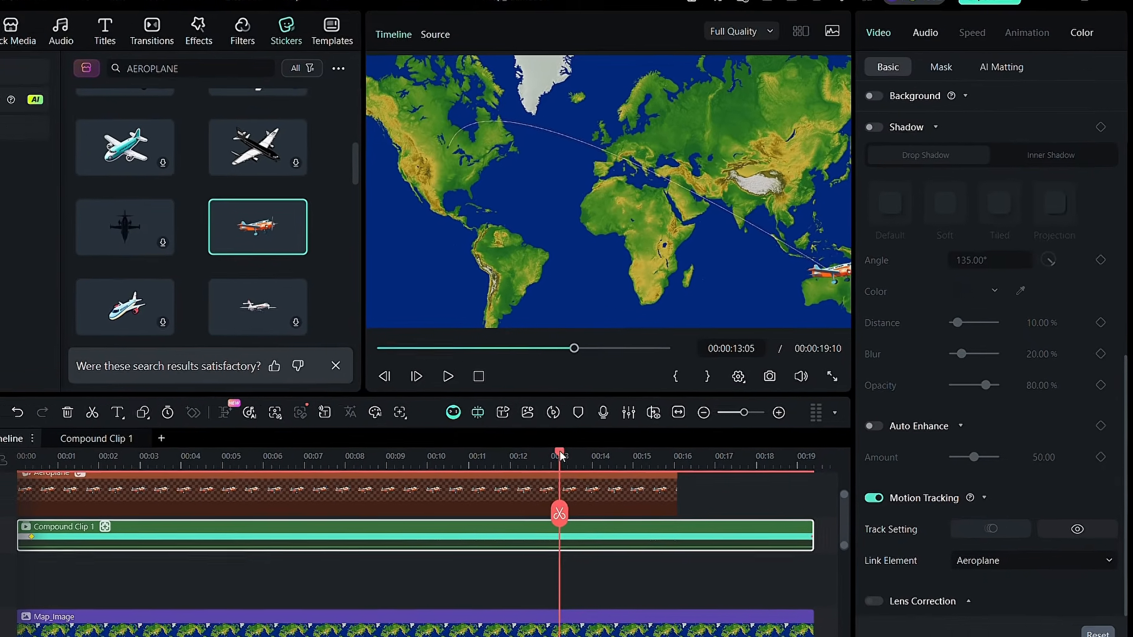
left_click_drag(559, 454, 423, 456)
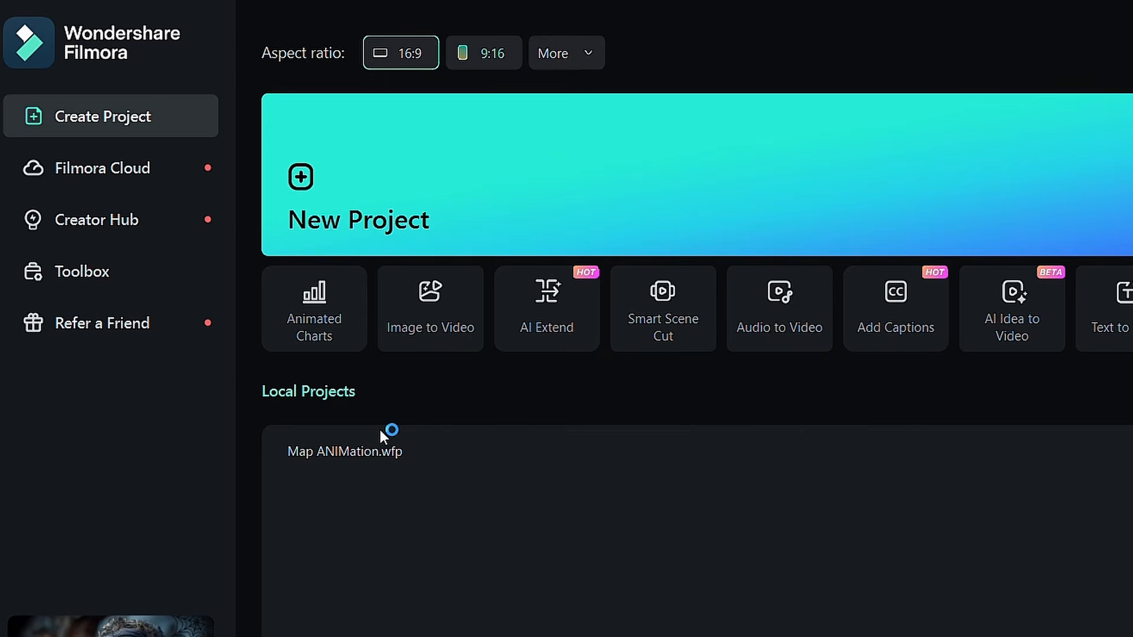
Open the Animated Charts tool from the Toolbox, sample the donut, multi-line and pie charts, and choose the Column Chart
left_click(139, 271)
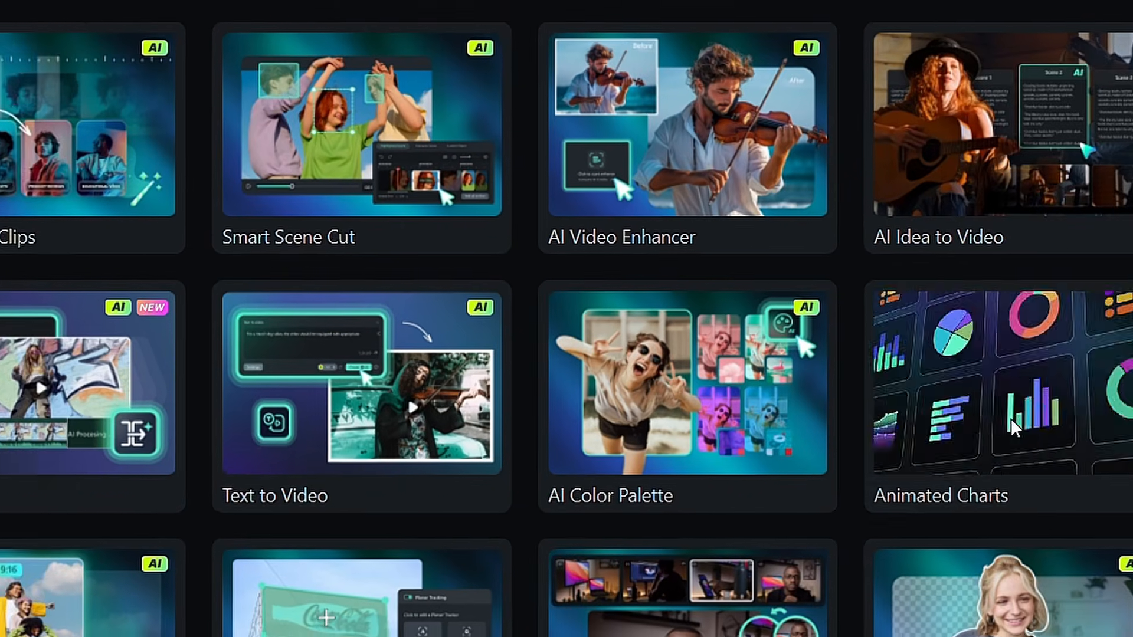
left_click(1011, 418)
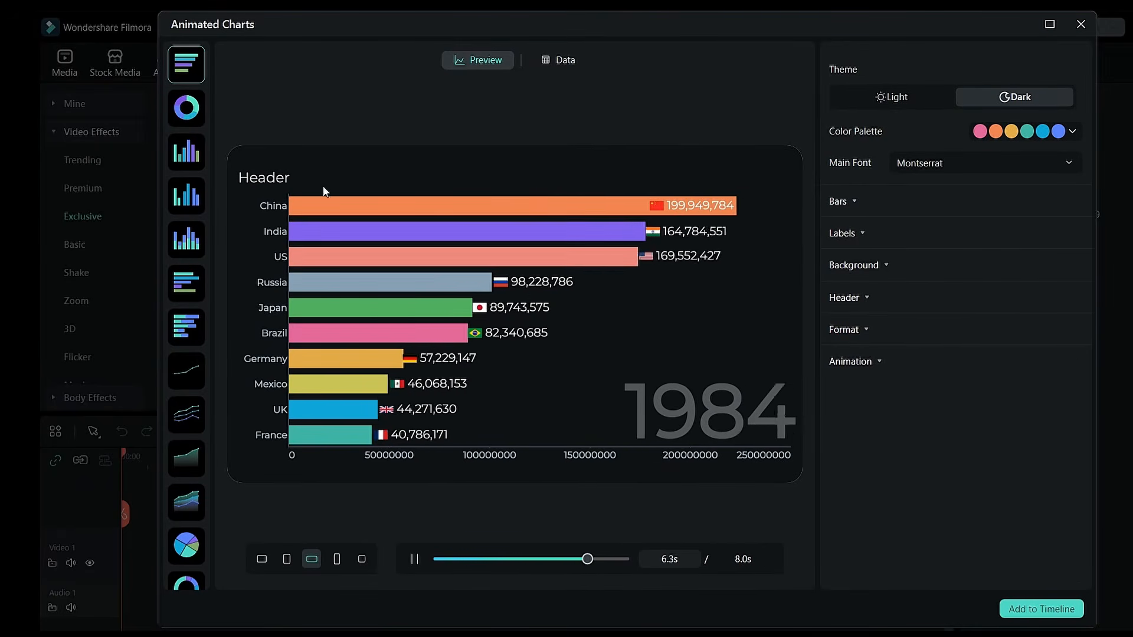
left_click(187, 108)
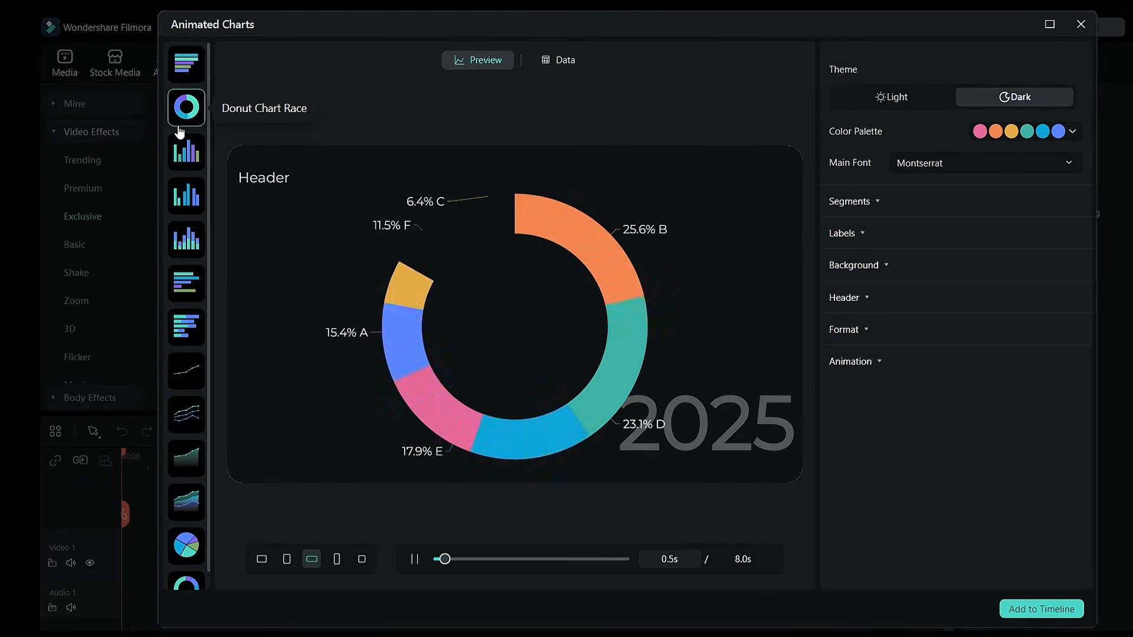
left_click(186, 414)
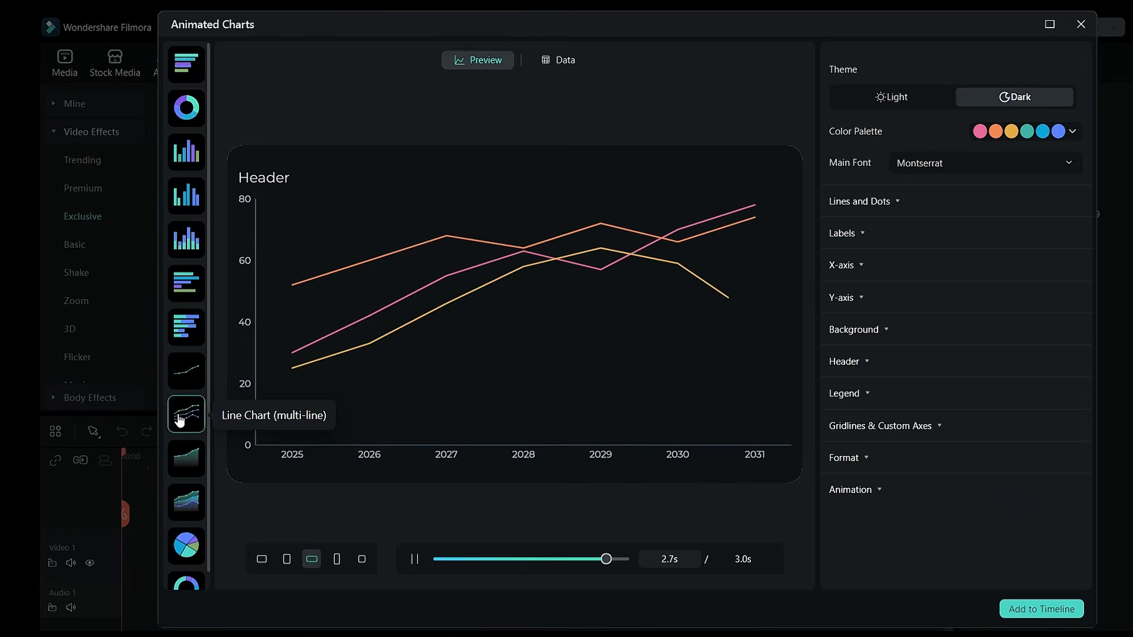
left_click(182, 544)
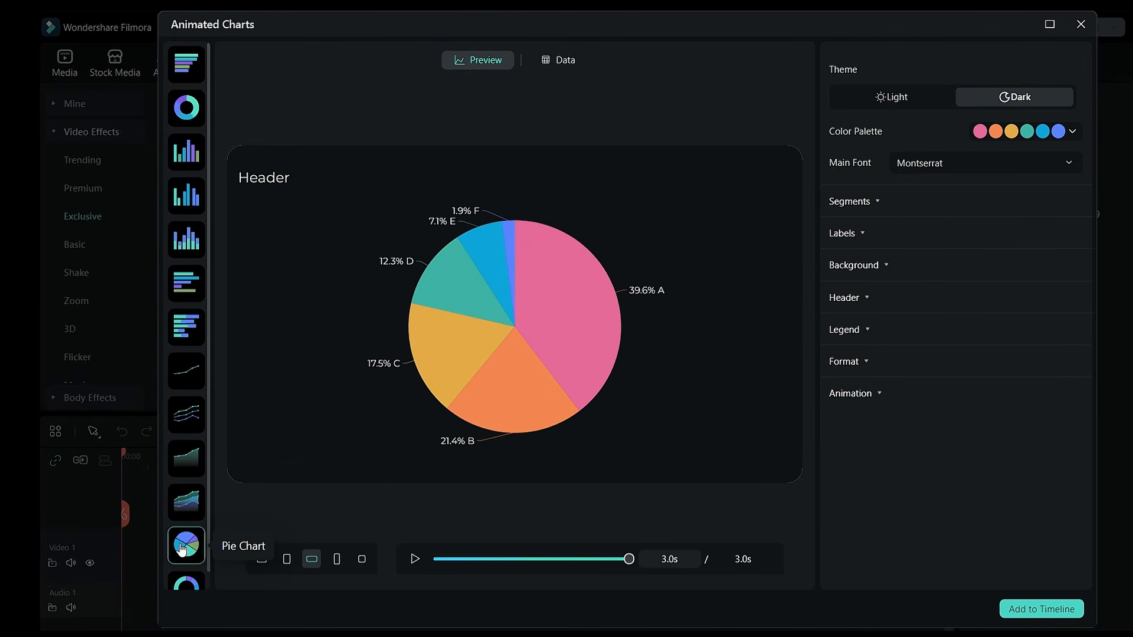
left_click(189, 158)
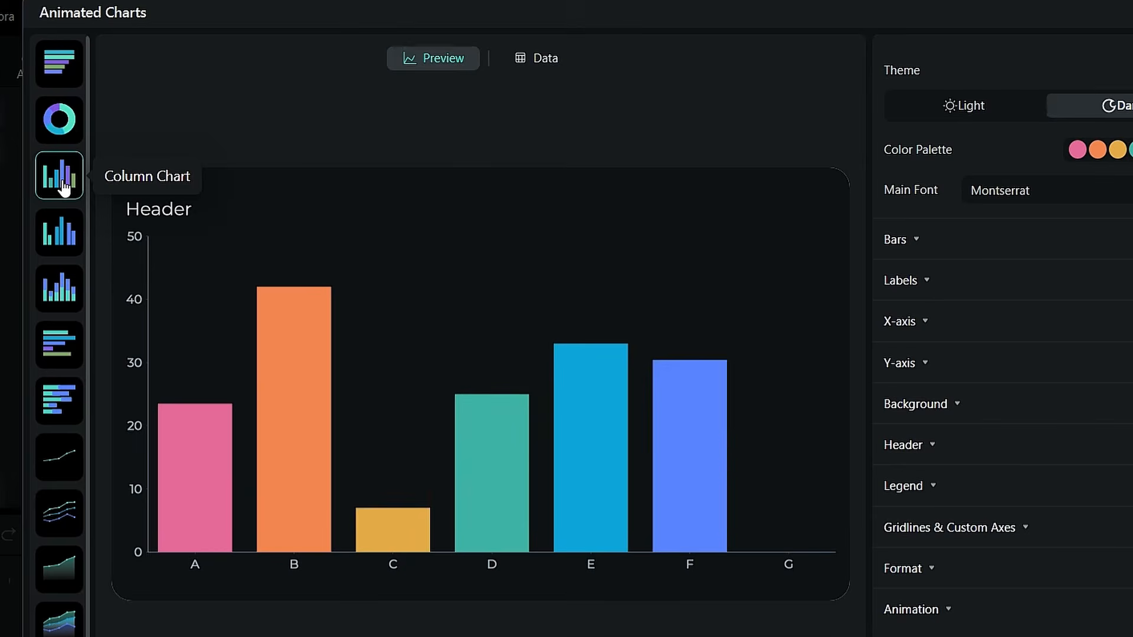
Replace the column chart's sample data with the Book1 spreadsheet and preview the chart
left_click(551, 65)
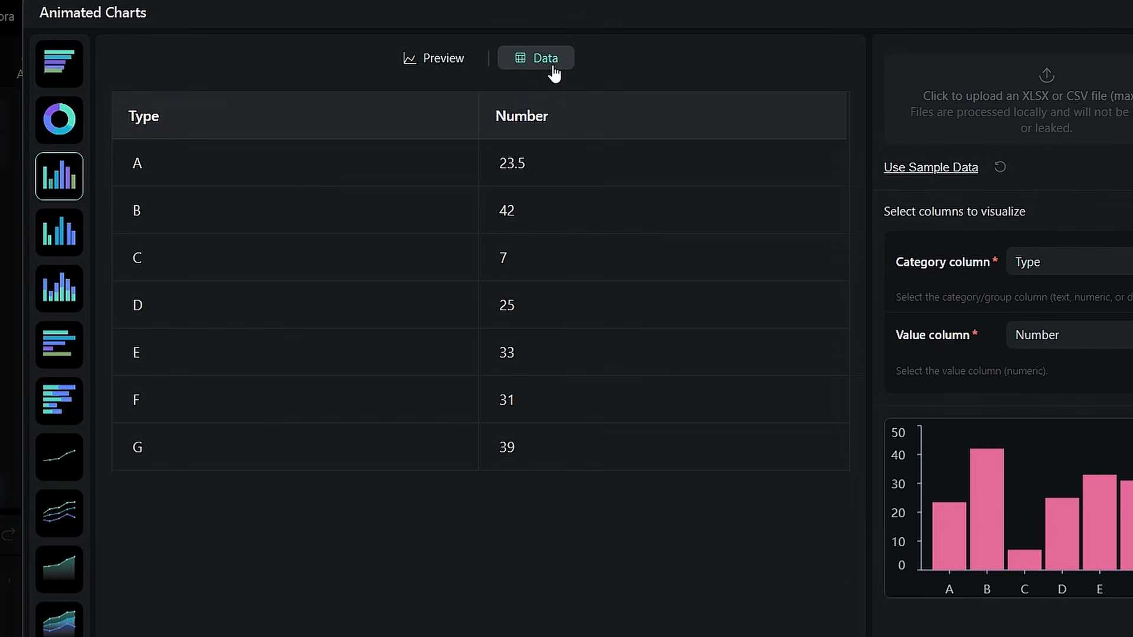
left_click(178, 460)
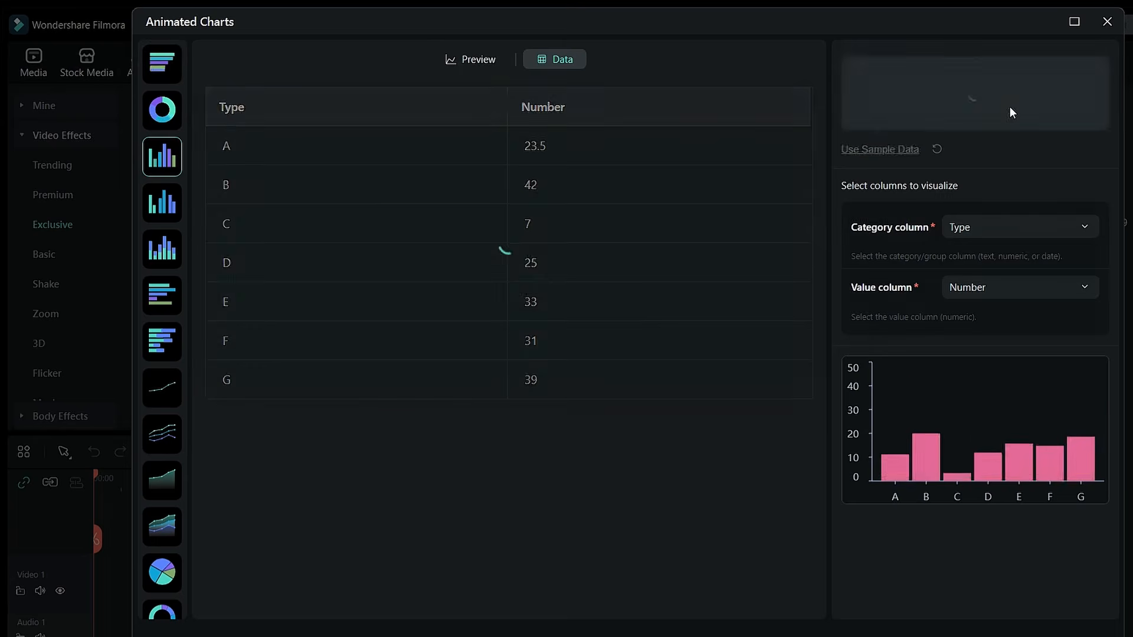
left_click(1010, 106)
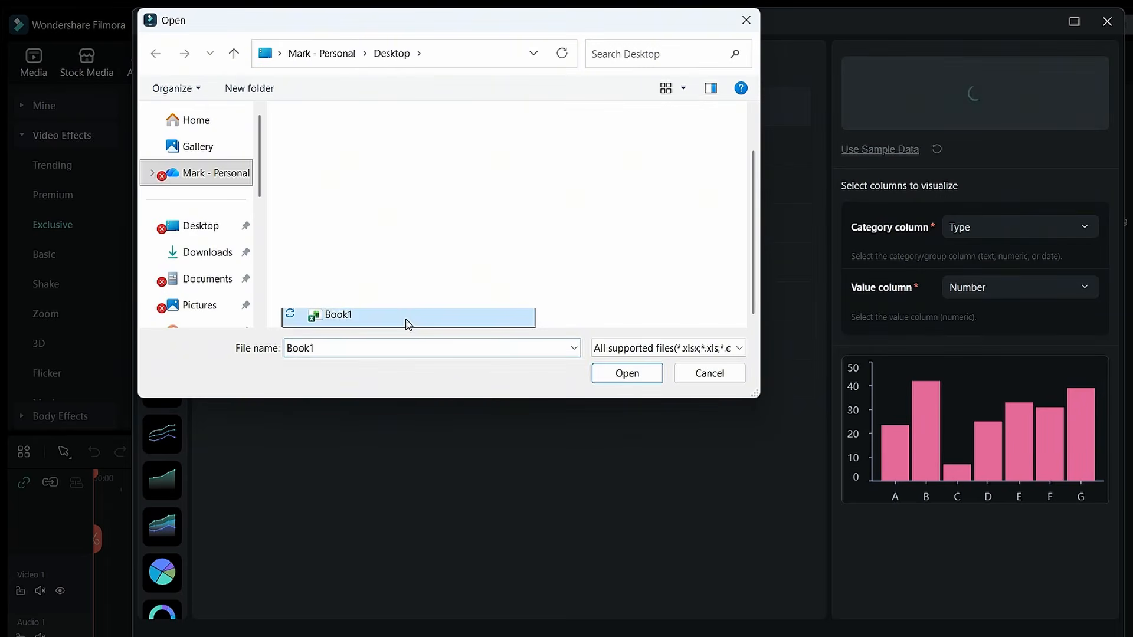
left_click(613, 376)
left_click(289, 456)
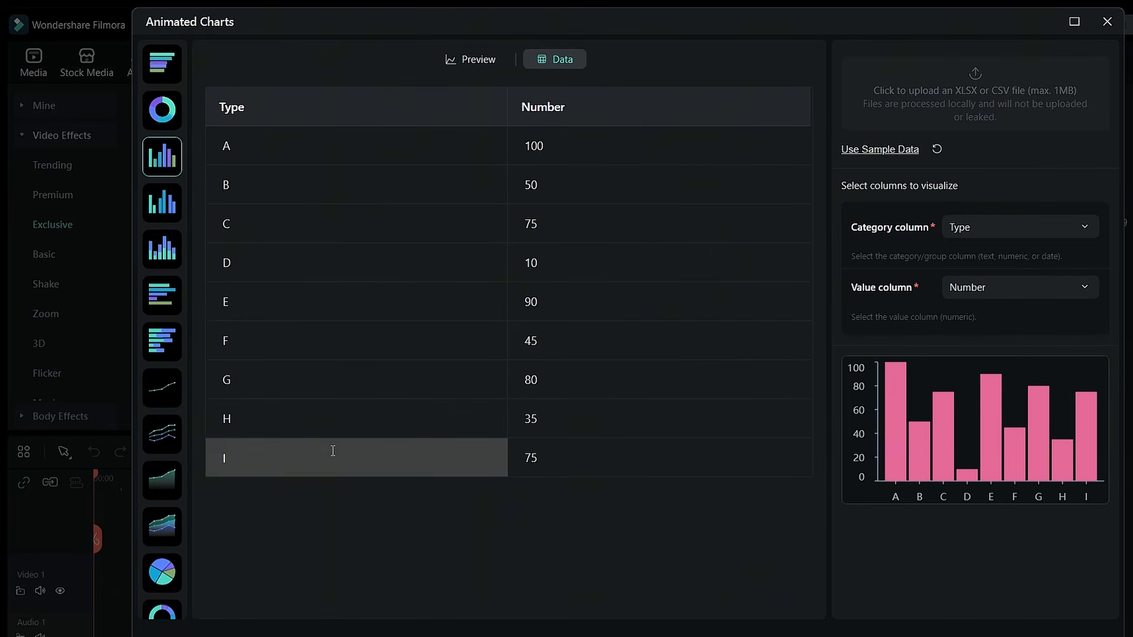
left_click(472, 60)
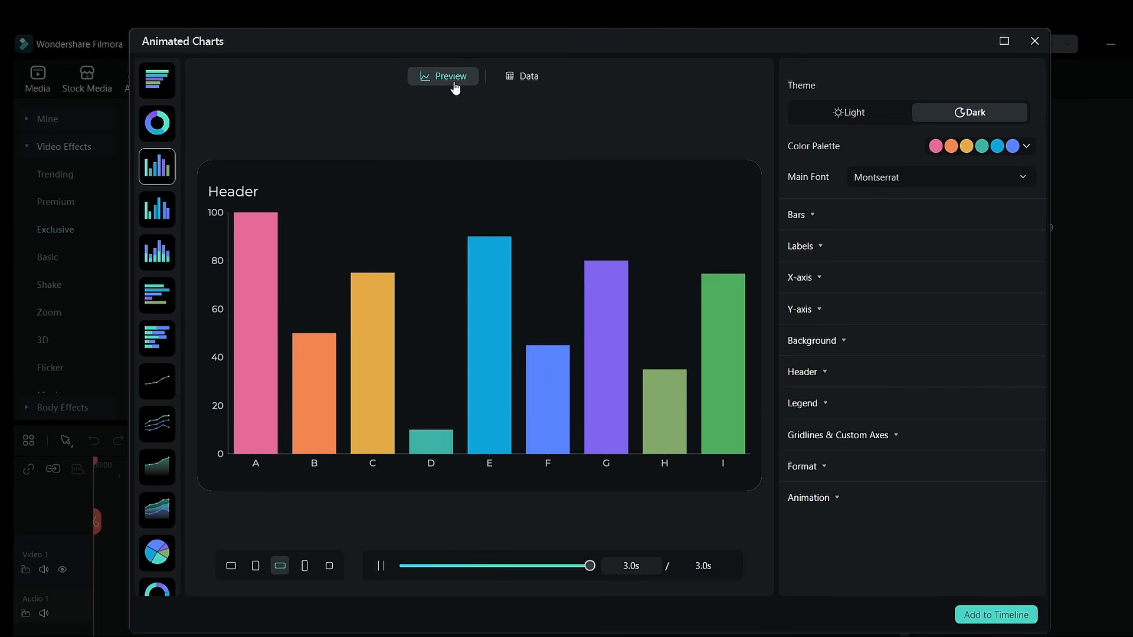
Set the column chart's canvas background color to black, #000000
left_click(962, 212)
scroll(948, 348, "down", 3)
scroll(948, 291, "down", 1)
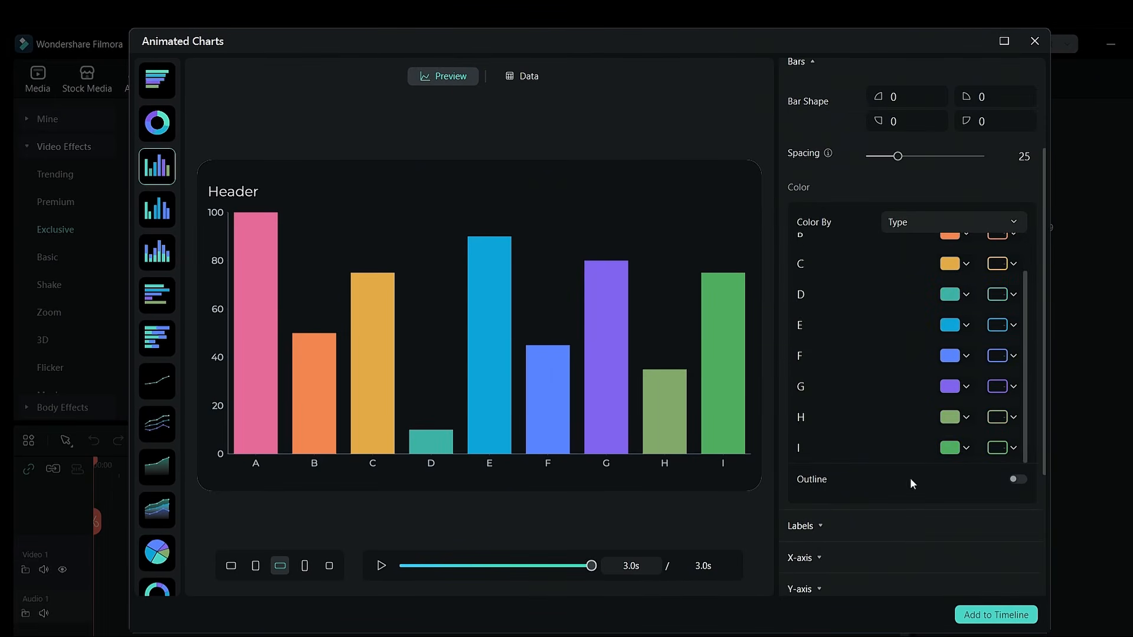
scroll(909, 536, "down", 3)
left_click(892, 488)
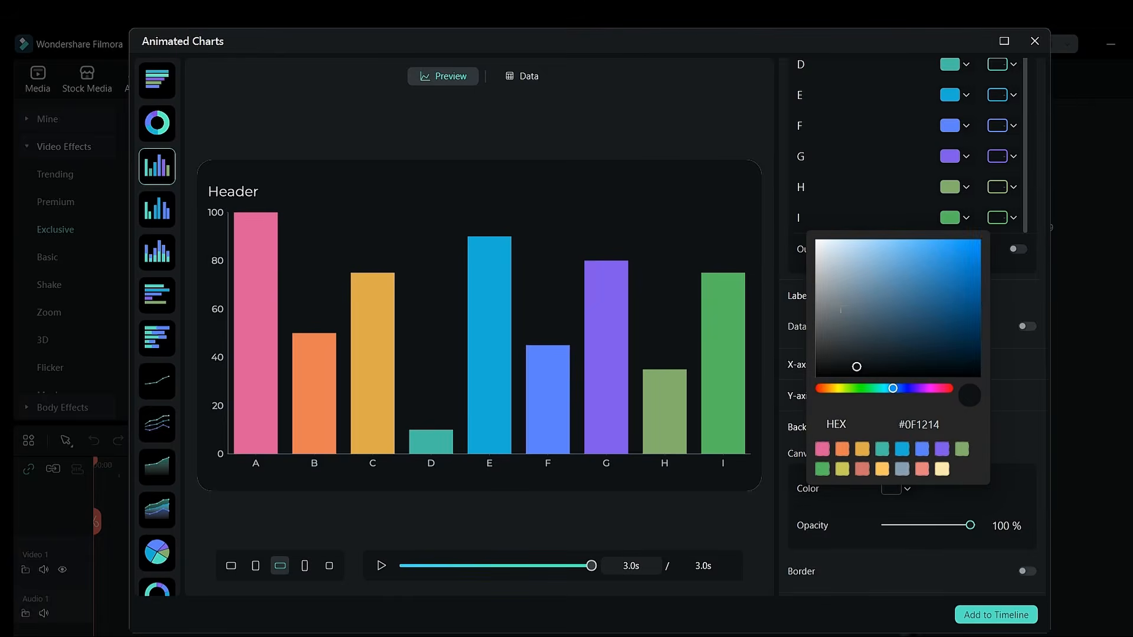
left_click(816, 240)
left_click_drag(816, 241, 813, 394)
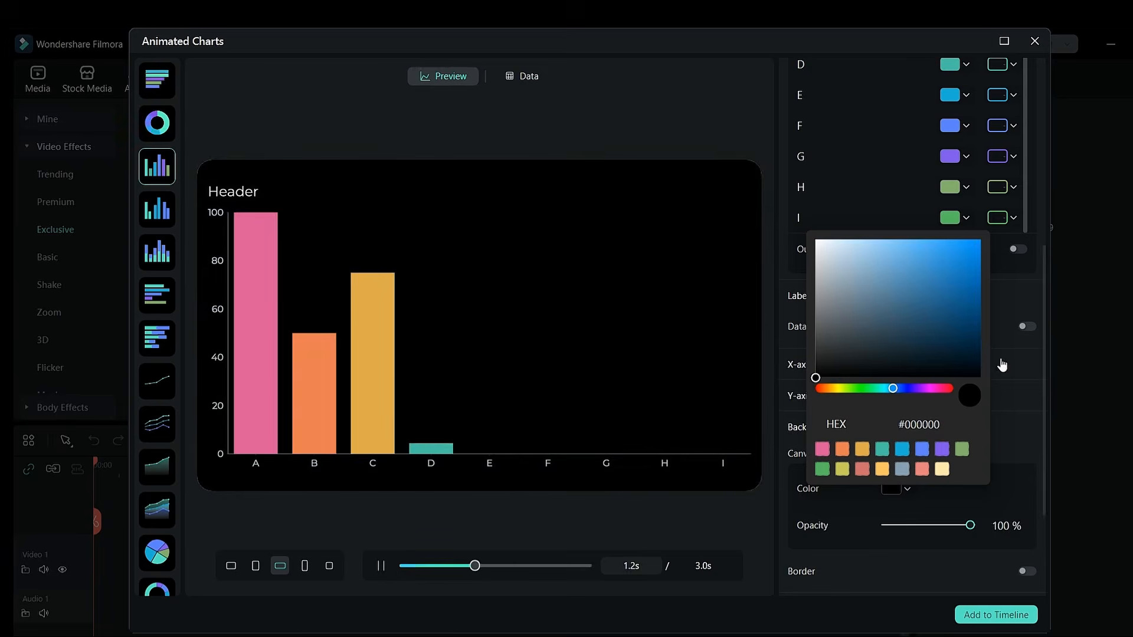
left_click(1002, 364)
Expand the chart's Header settings and examine the text, style and position options
scroll(905, 384, "down", 7)
left_click(900, 444)
scroll(899, 444, "down", 4)
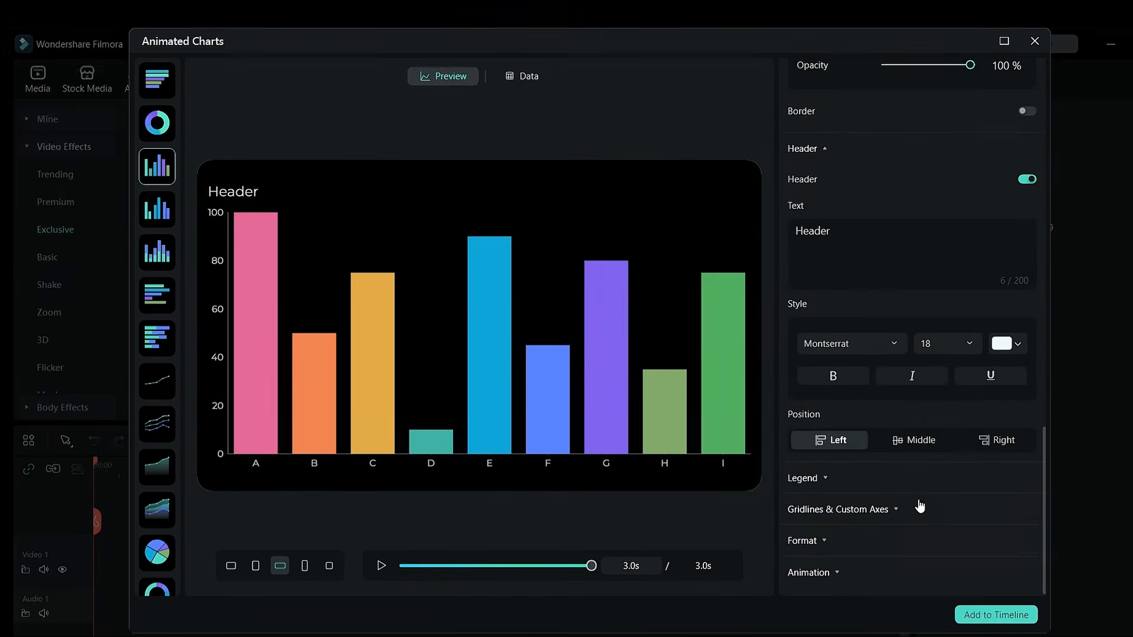
Add the column chart to the timeline and export it locally as the MP4 My Video at 1920*1080
left_click(1003, 617)
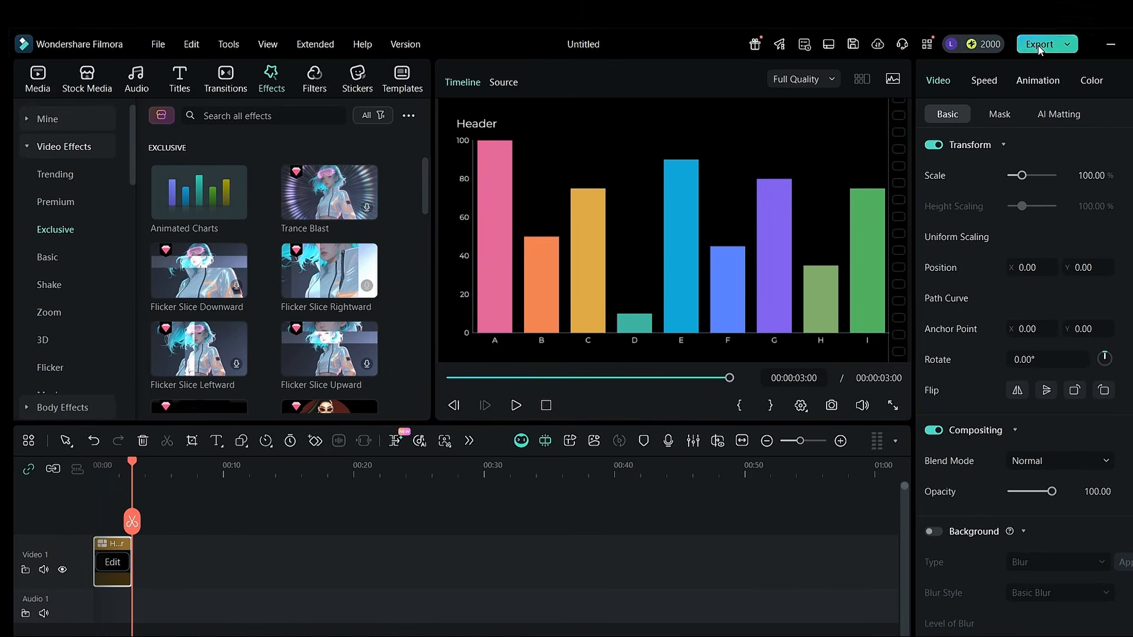
left_click(1038, 47)
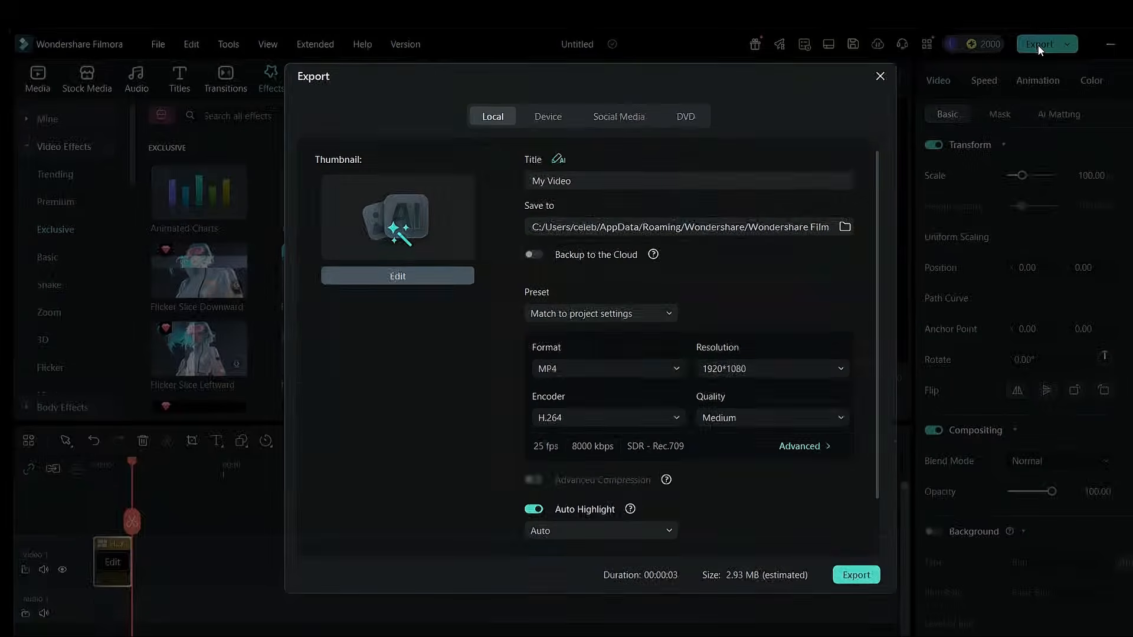
left_click(837, 577)
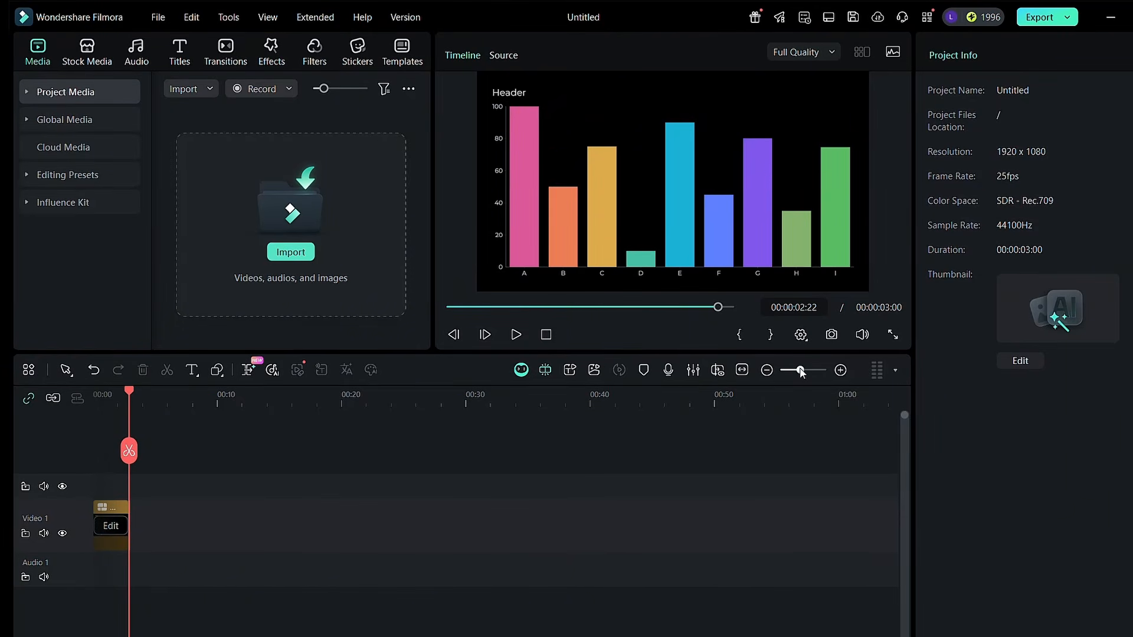
Delete the longer part of the split chart clip on Video 1
left_click_drag(801, 370, 814, 370)
left_click(358, 505)
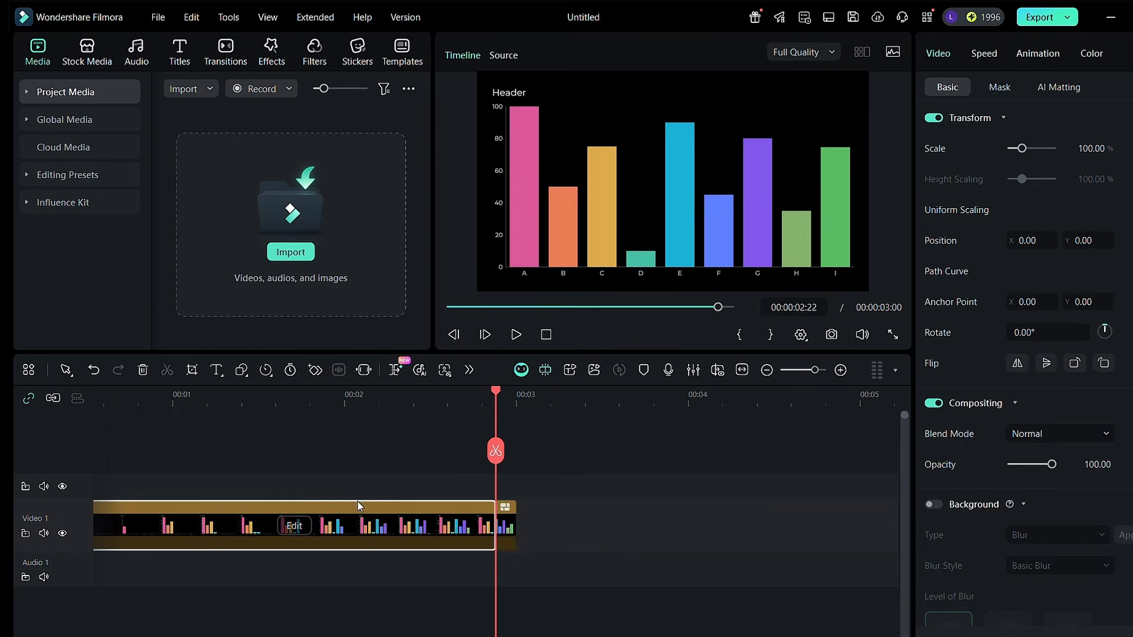
key("Delete")
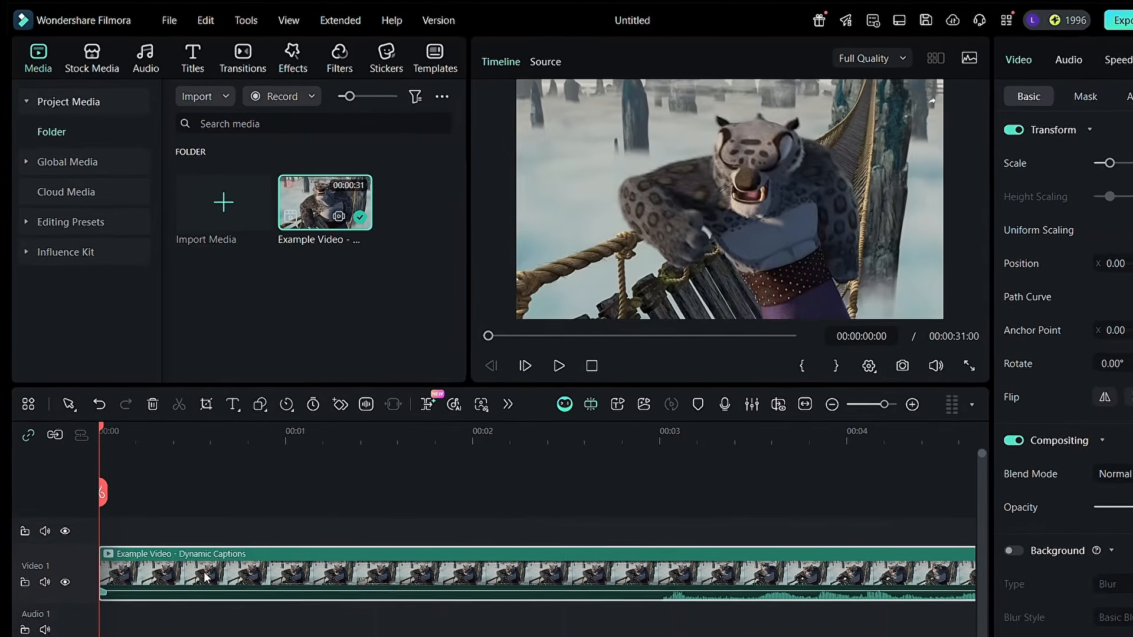
Generate dynamic captions for the entire timeline sequence with Auto Detect Language and No Translation
left_click(192, 59)
left_click(26, 131)
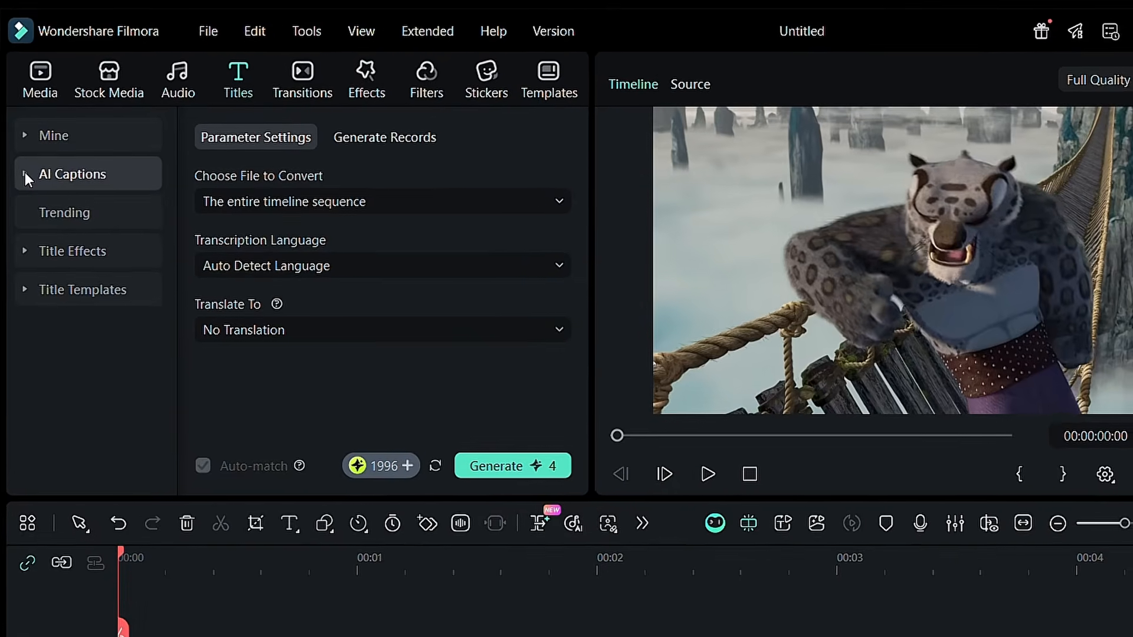
left_click(26, 131)
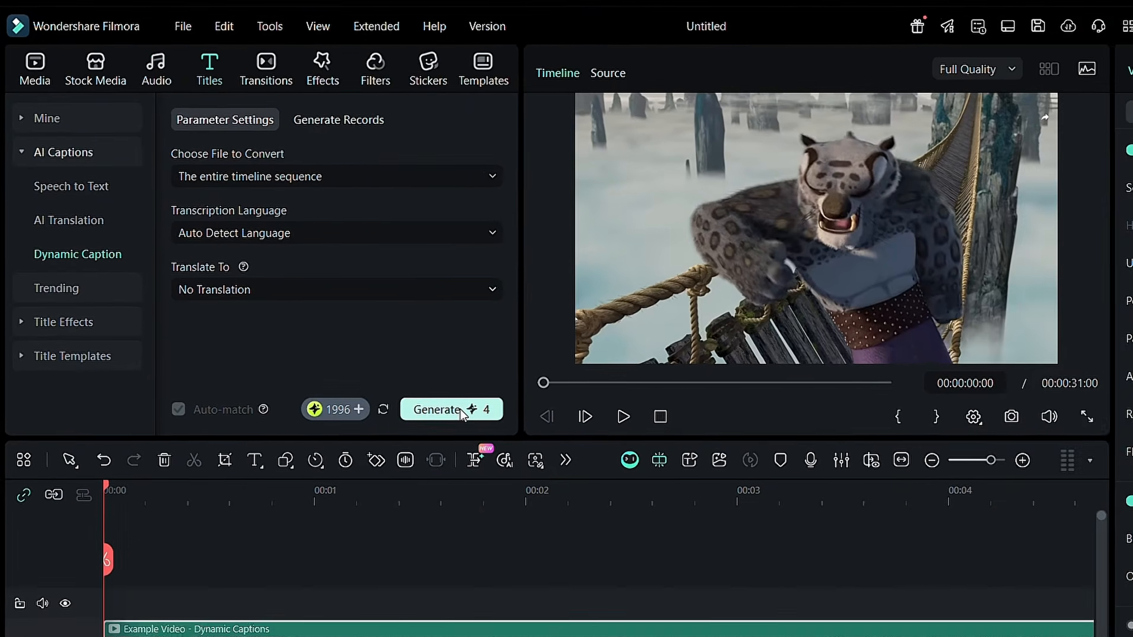
left_click(528, 476)
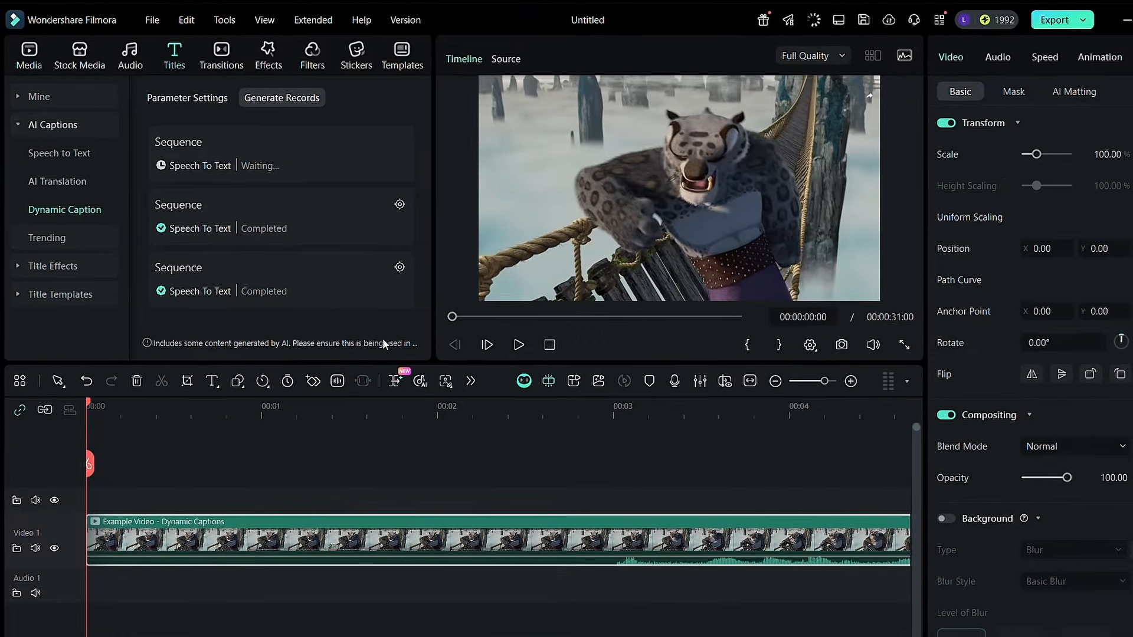
Play the captioned example video and enlarge the preview area to inspect the dynamic captions
left_click(519, 345)
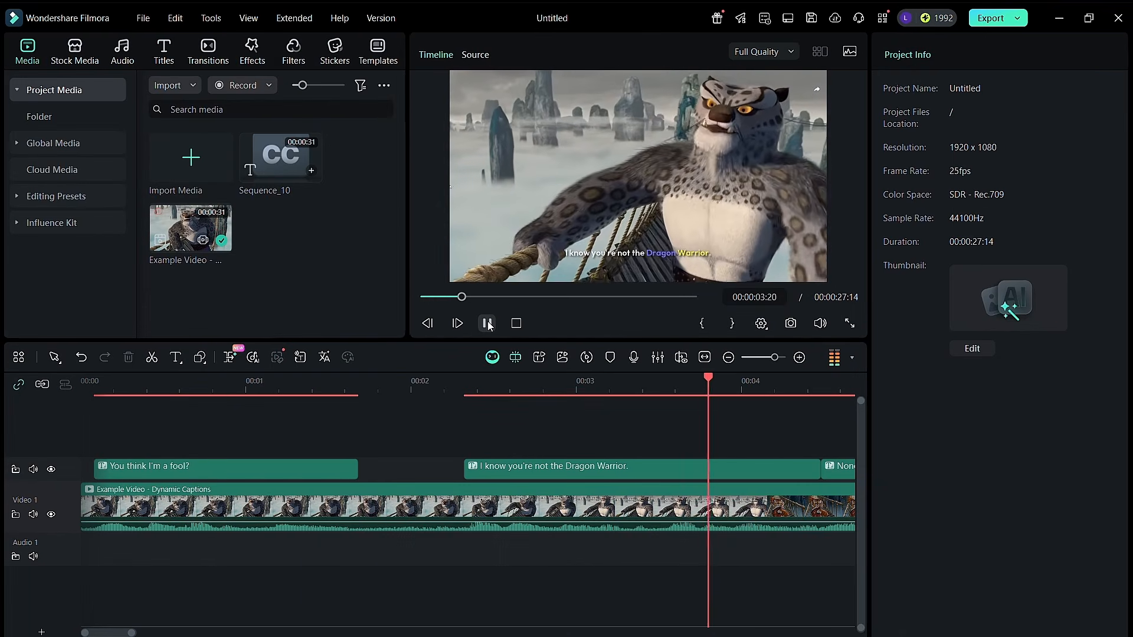
left_click_drag(424, 341, 422, 429)
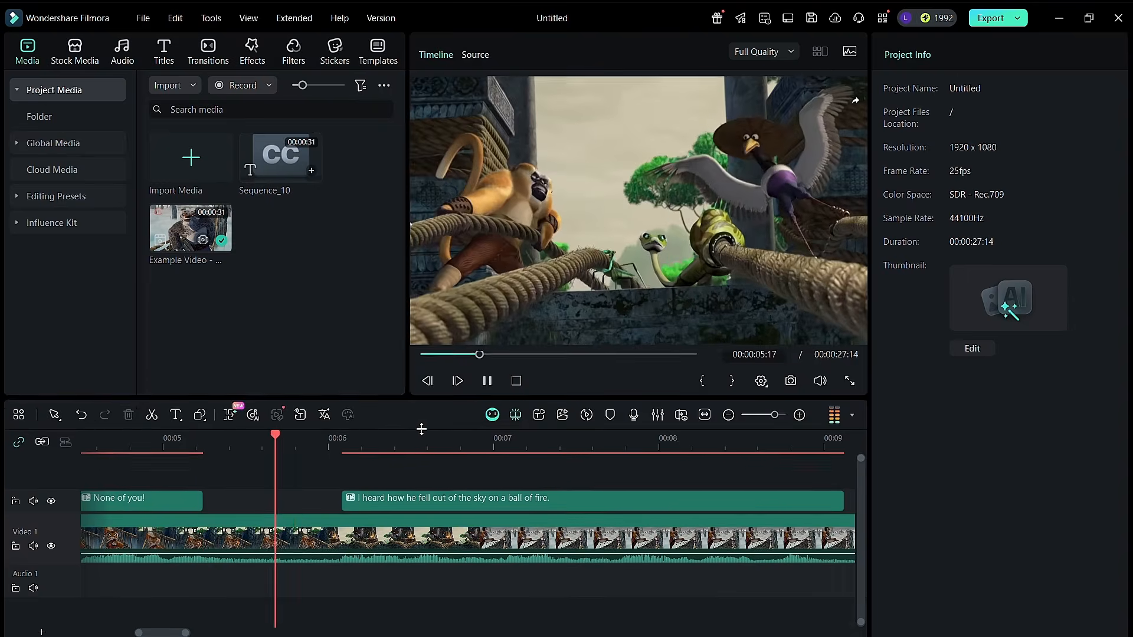